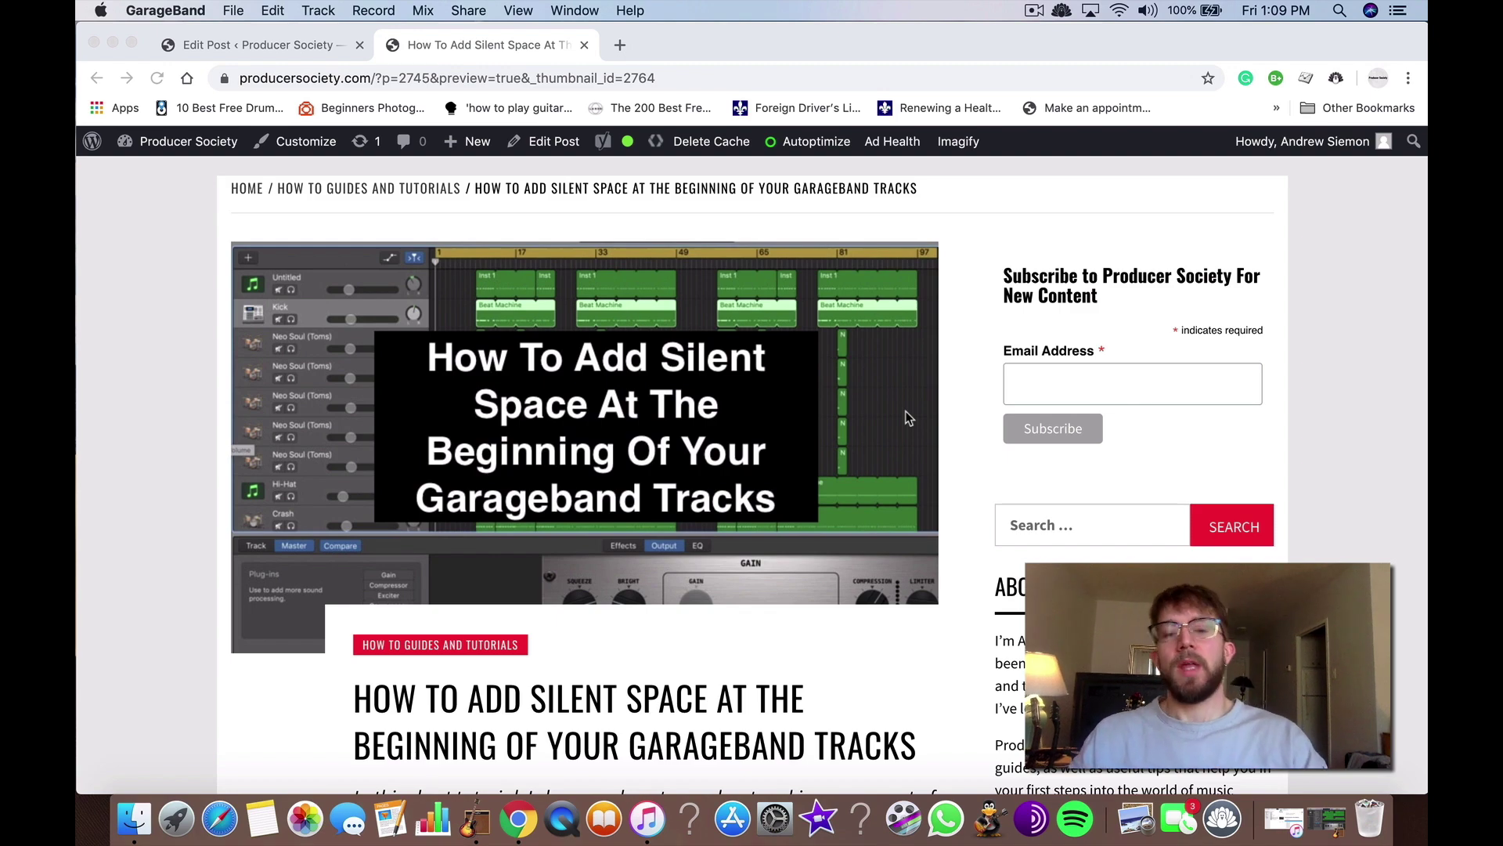
Step: Scroll the producersociety.com article down to its seven-step list for adding silent space
{"action": "scroll", "coordinate": [906, 415], "scroll_direction": "down", "scroll_amount": 10}
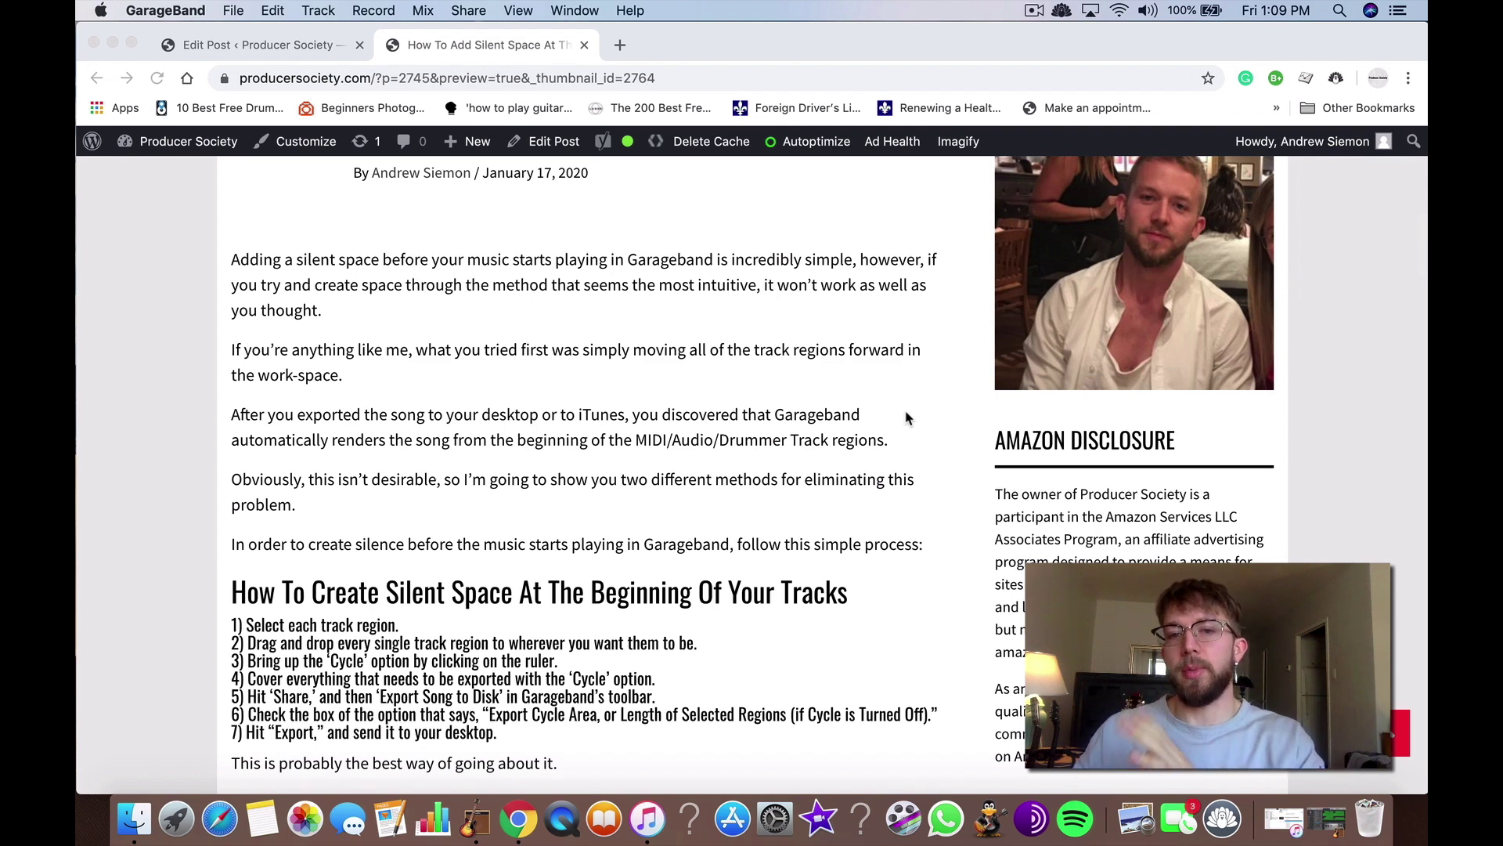
Step: In GarageBand, marquee-select all song regions and shift them one bar later to bar 2
{"action": "left_click", "coordinate": [476, 818]}
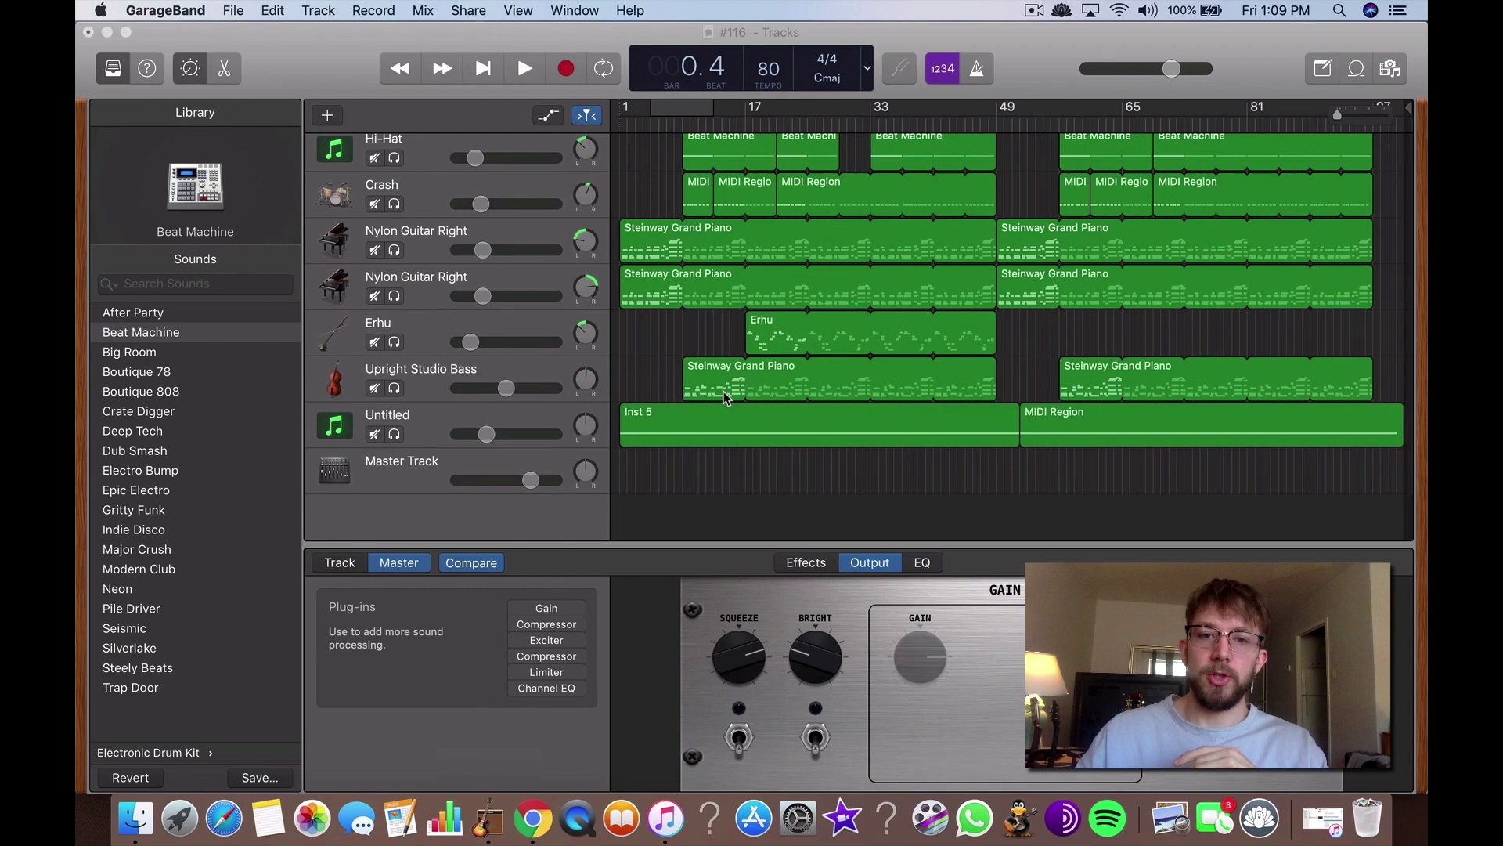
{"action": "scroll", "coordinate": [675, 235], "scroll_direction": "up", "scroll_amount": 8}
{"action": "left_click_drag", "start_coordinate": [646, 155], "coordinate": [1398, 710]}
{"action": "scroll", "coordinate": [714, 252], "scroll_direction": "up", "scroll_amount": 10}
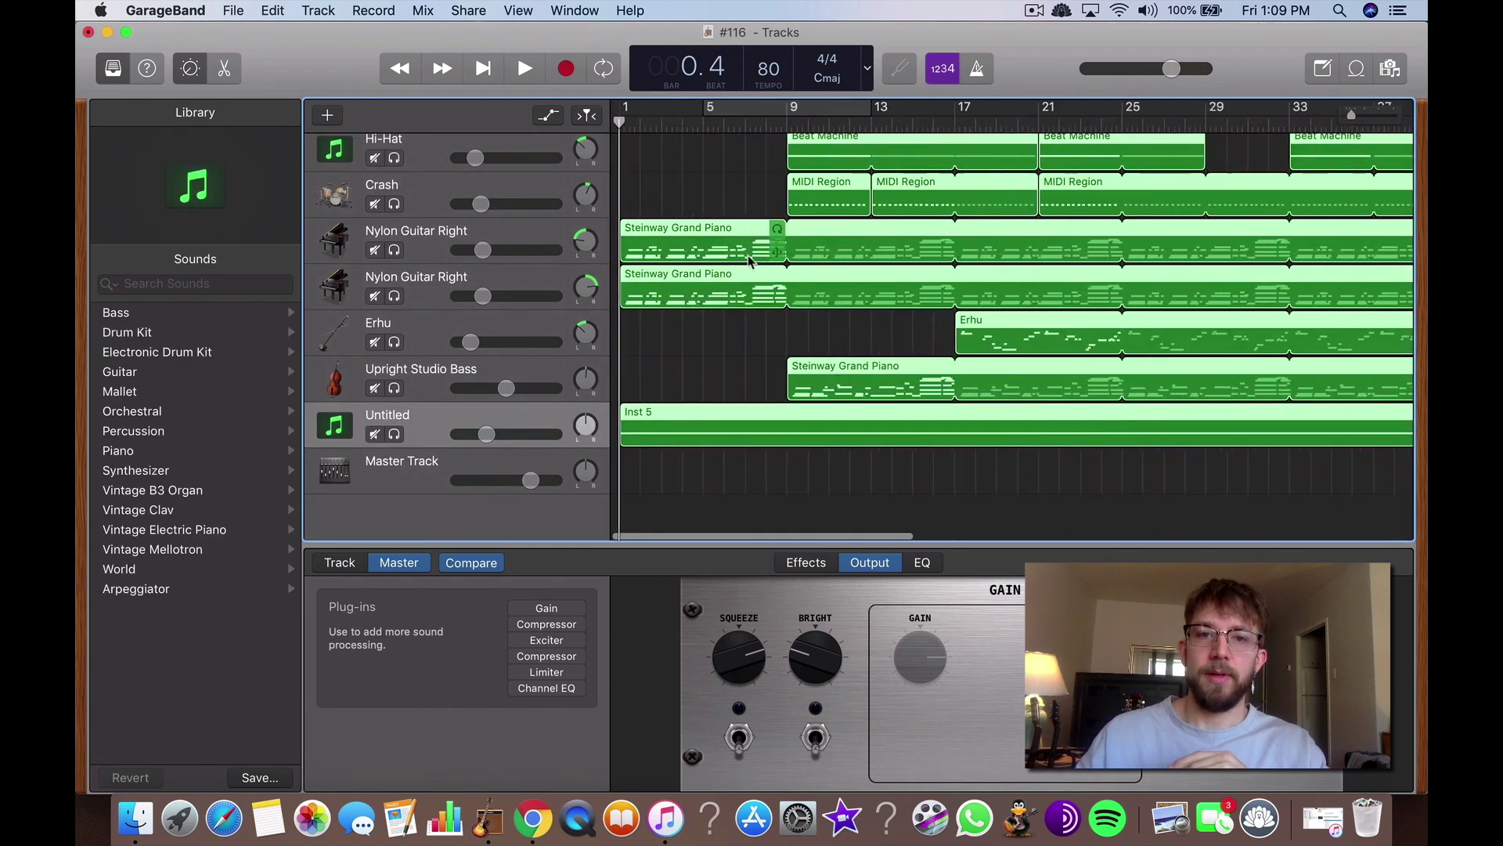
{"action": "left_click_drag", "start_coordinate": [683, 249], "coordinate": [749, 237]}
{"action": "left_click", "coordinate": [750, 387]}
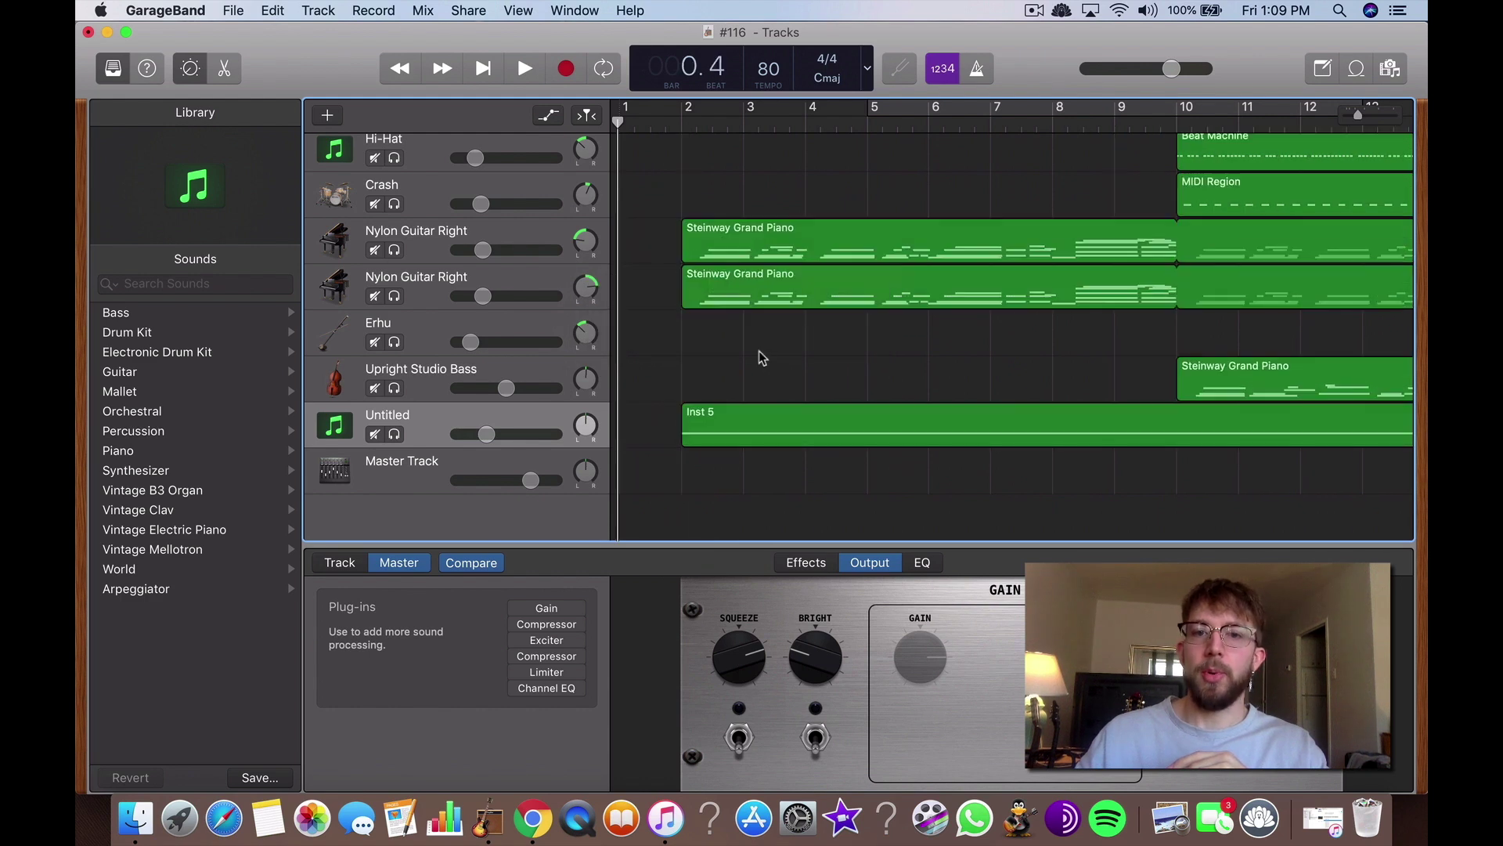
Step: Select all regions again, move them back to bar 1, and zoom in on the timeline start
{"action": "scroll", "coordinate": [753, 360], "scroll_direction": "down", "scroll_amount": 5}
{"action": "scroll", "coordinate": [751, 371], "scroll_direction": "up", "scroll_amount": 10}
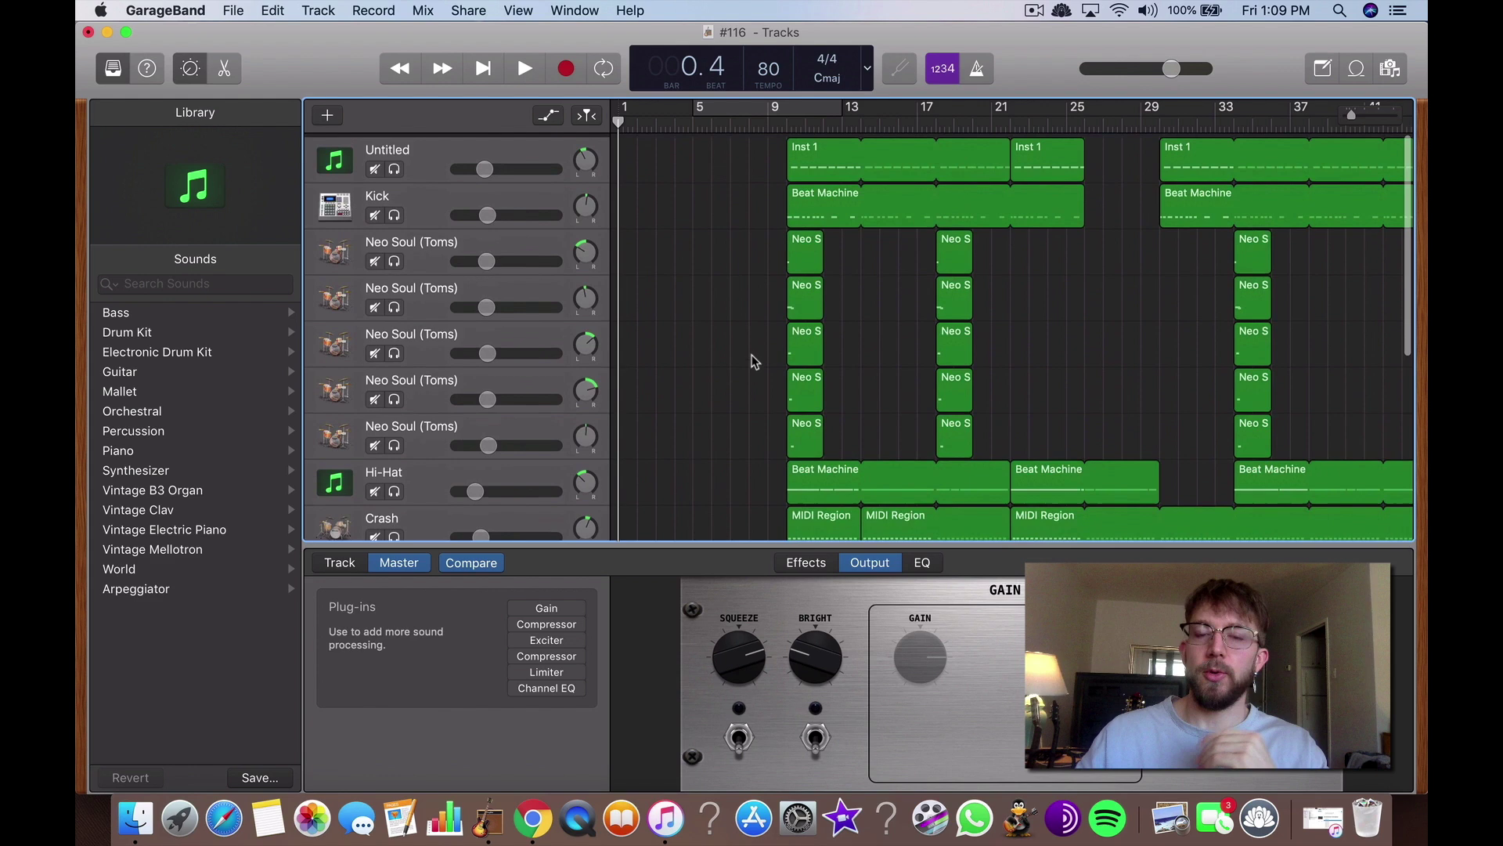
{"action": "left_click_drag", "start_coordinate": [661, 154], "coordinate": [1374, 831]}
{"action": "scroll", "coordinate": [1050, 477], "scroll_direction": "left", "scroll_amount": 3}
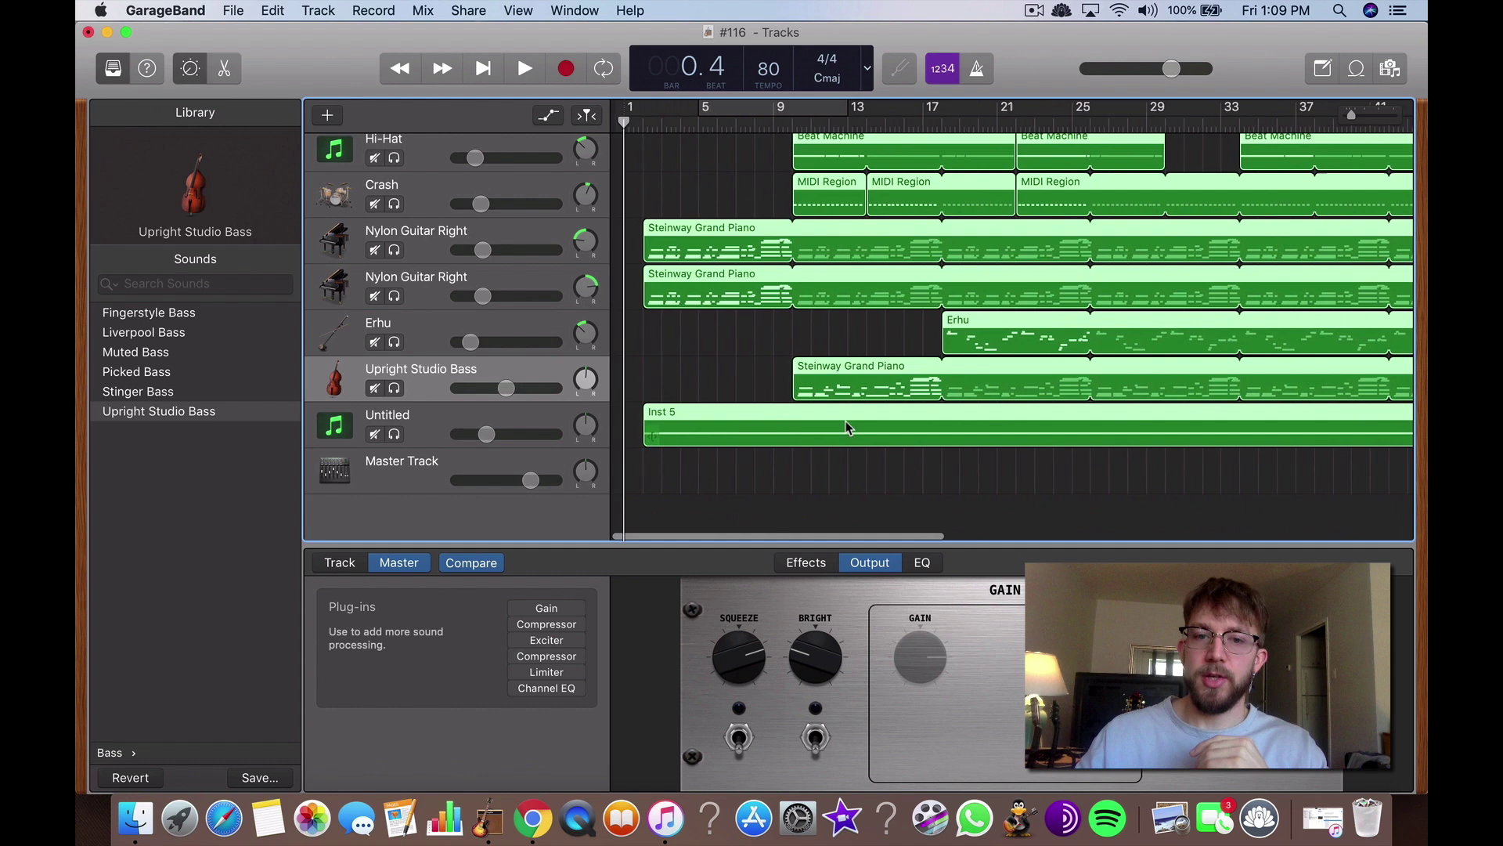
{"action": "left_click_drag", "start_coordinate": [721, 430], "coordinate": [697, 429]}
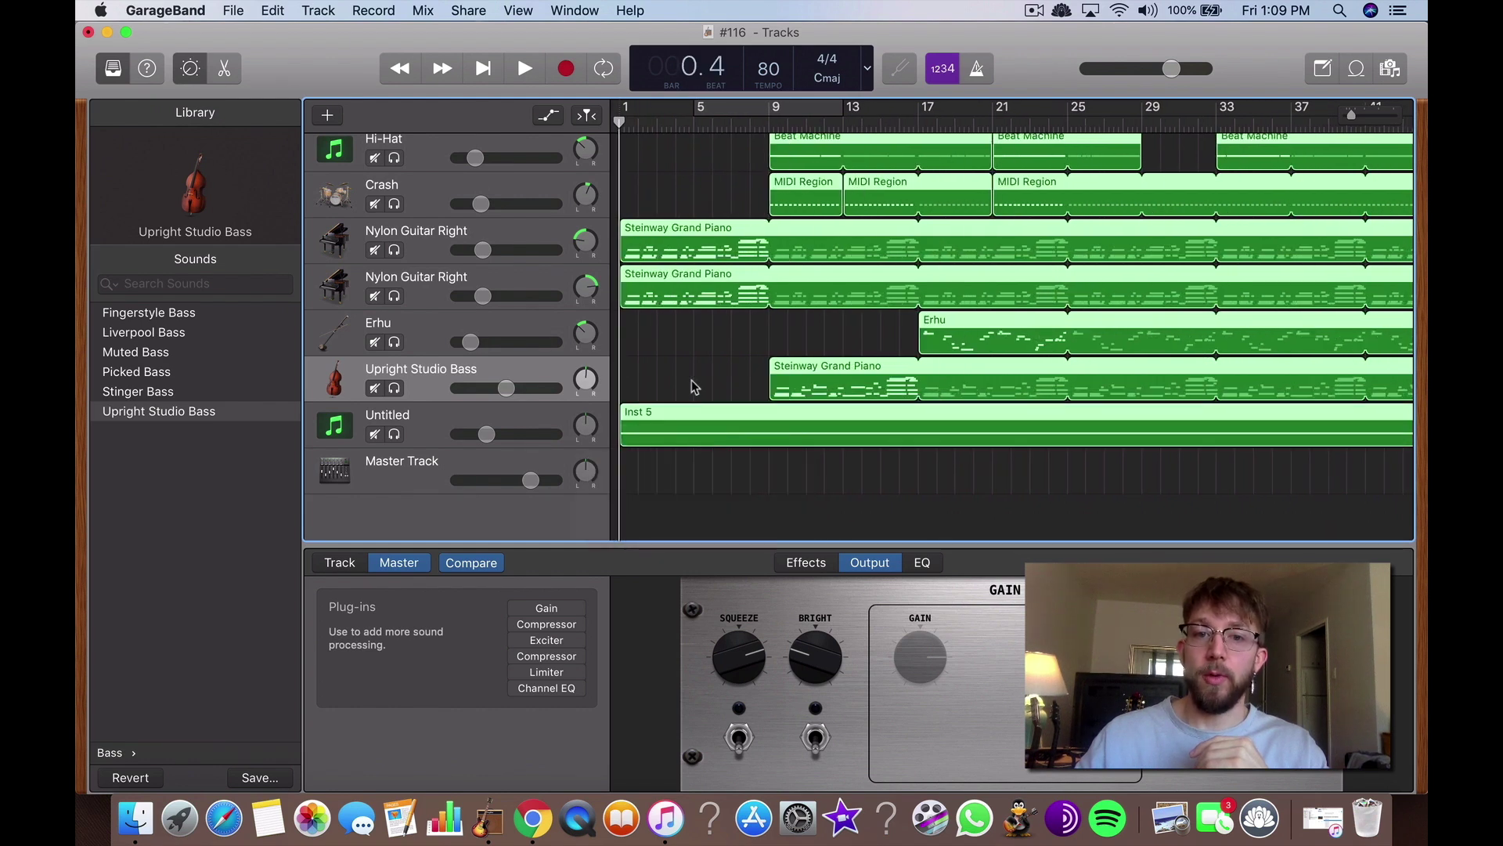
{"action": "left_click", "coordinate": [693, 386]}
{"action": "key", "text": "super+Right"}
{"action": "key", "text": "super+Right"}
{"action": "key", "text": "super+Right"}
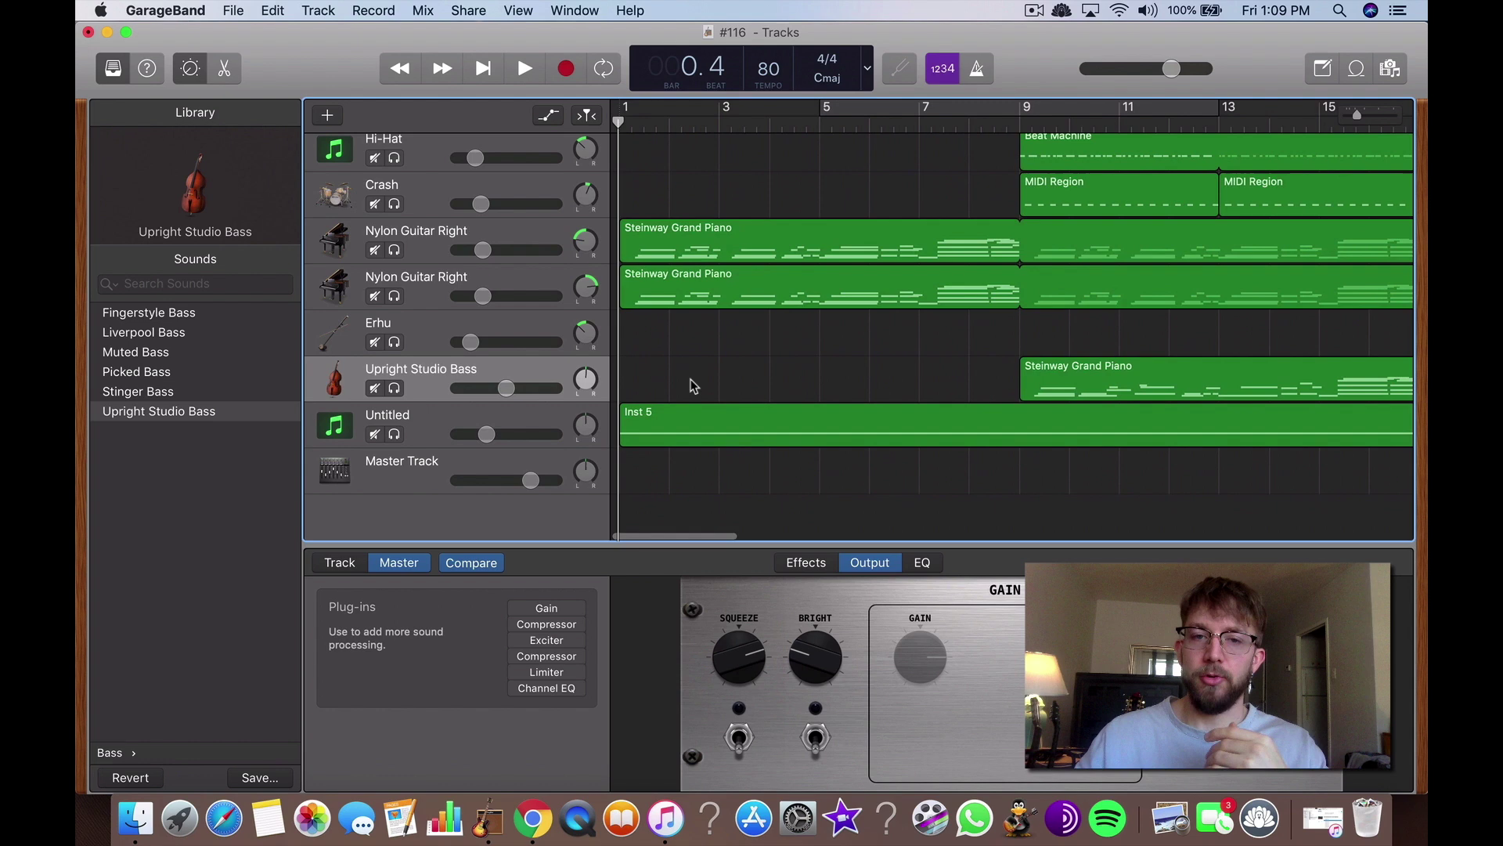
{"action": "scroll", "coordinate": [692, 385], "scroll_direction": "up", "scroll_amount": 8}
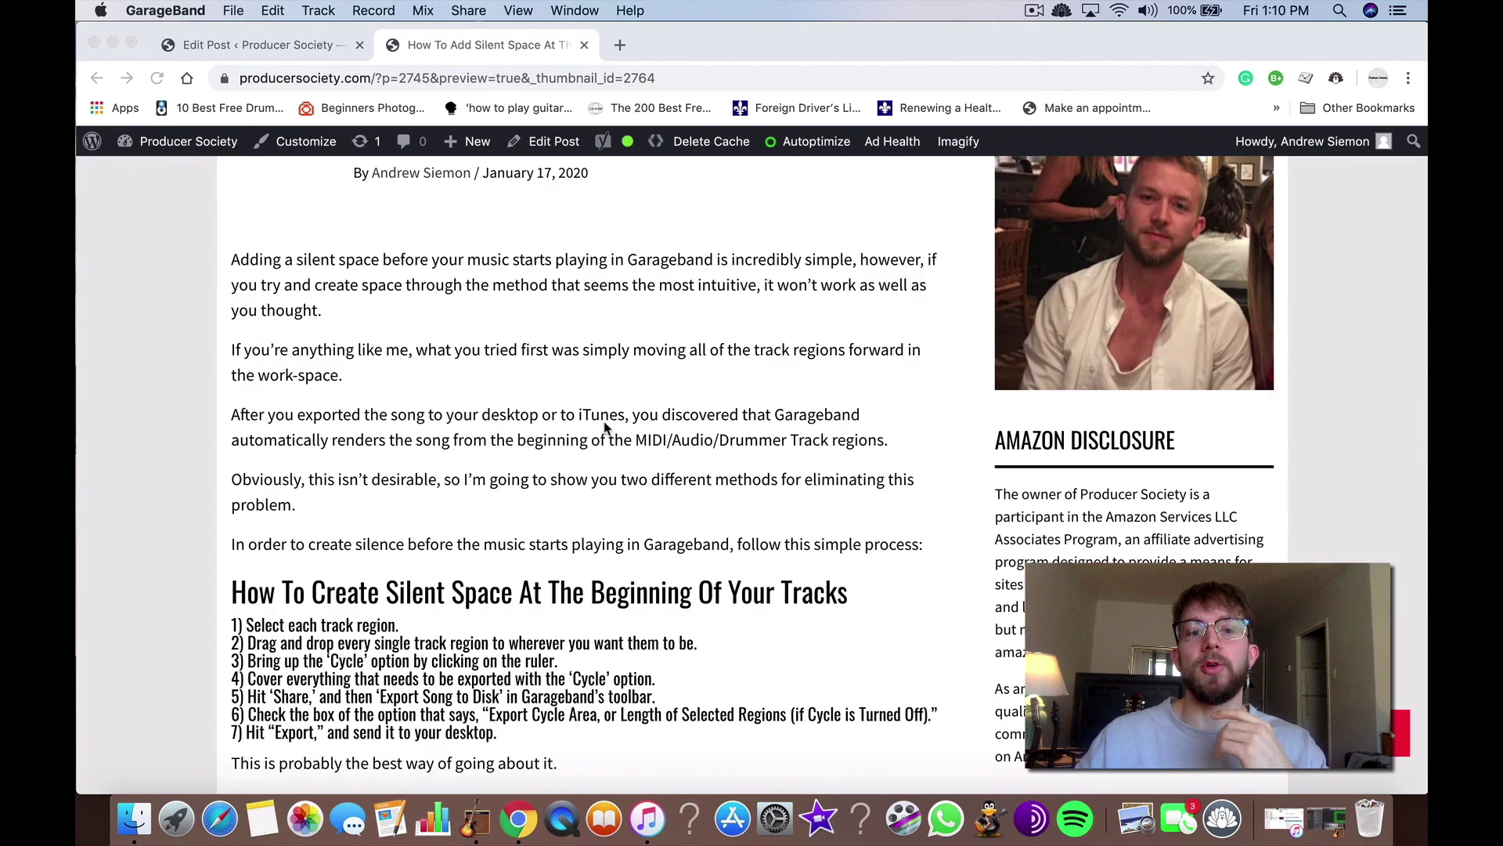
Step: Scroll the article to section 1, 'Select Each Track Region'
{"action": "scroll", "coordinate": [606, 427], "scroll_direction": "down", "scroll_amount": 7}
{"action": "scroll", "coordinate": [605, 426], "scroll_direction": "down", "scroll_amount": 1}
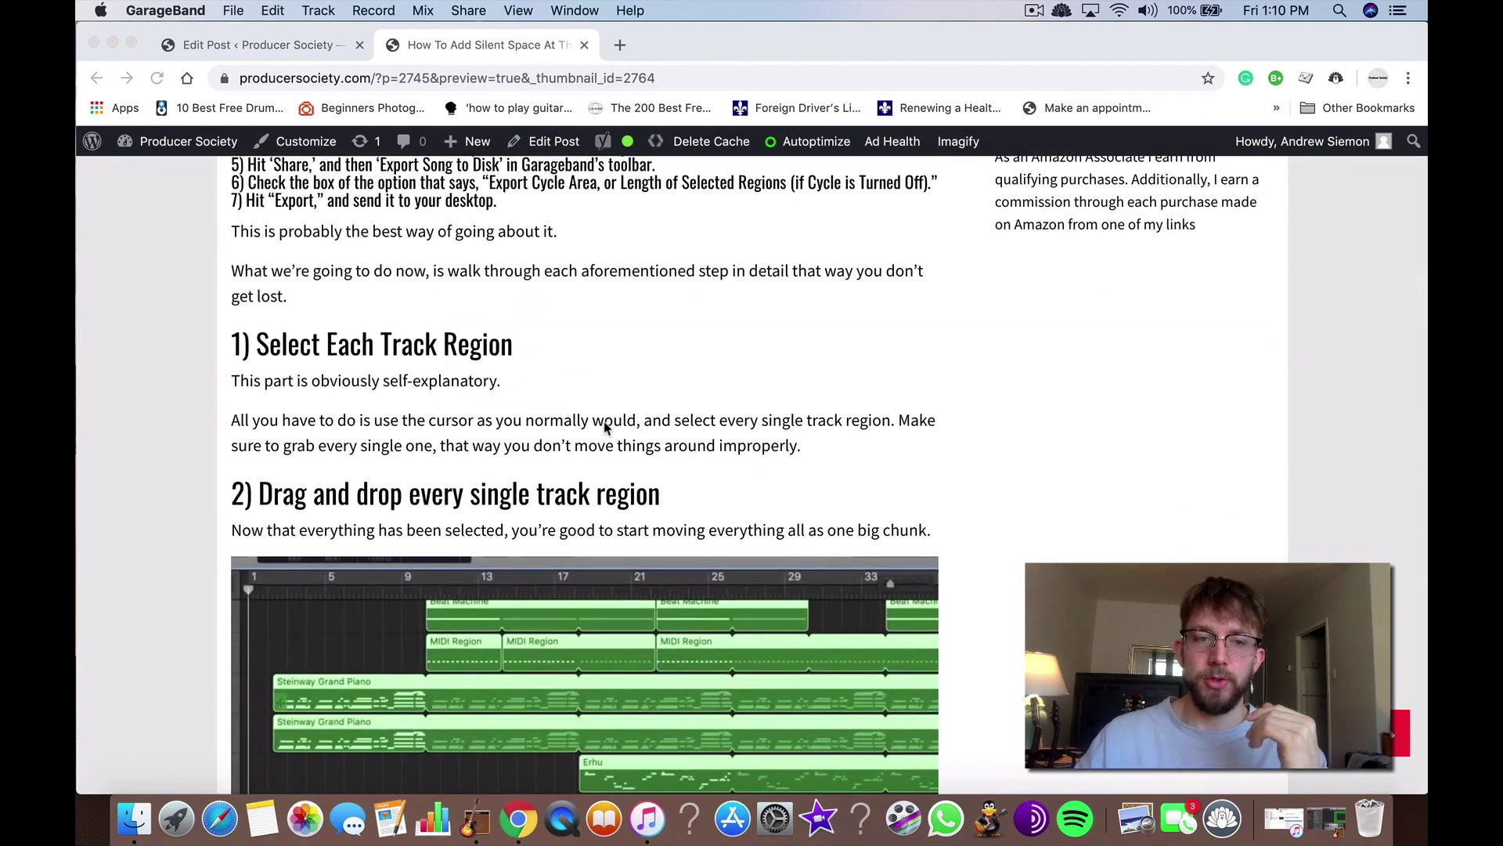
{"action": "scroll", "coordinate": [605, 427], "scroll_direction": "down", "scroll_amount": 4}
{"action": "scroll", "coordinate": [605, 427], "scroll_direction": "up", "scroll_amount": 15}
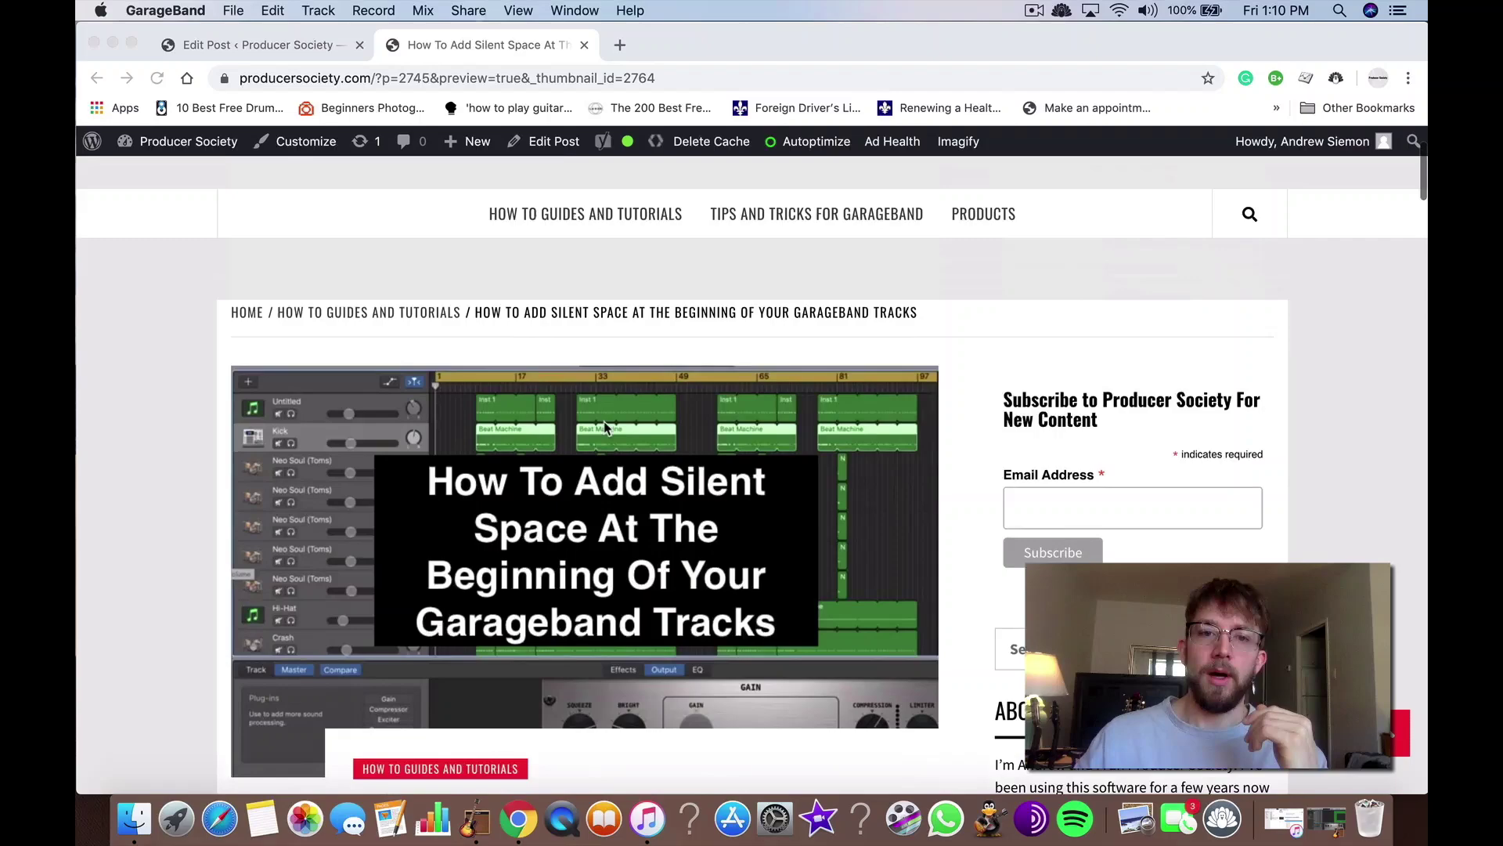
{"action": "scroll", "coordinate": [605, 426], "scroll_direction": "up", "scroll_amount": 3}
Step: Scroll on to the drag-and-drop step, then bring GarageBand forward via Mission Control
{"action": "scroll", "coordinate": [605, 427], "scroll_direction": "down", "scroll_amount": 10}
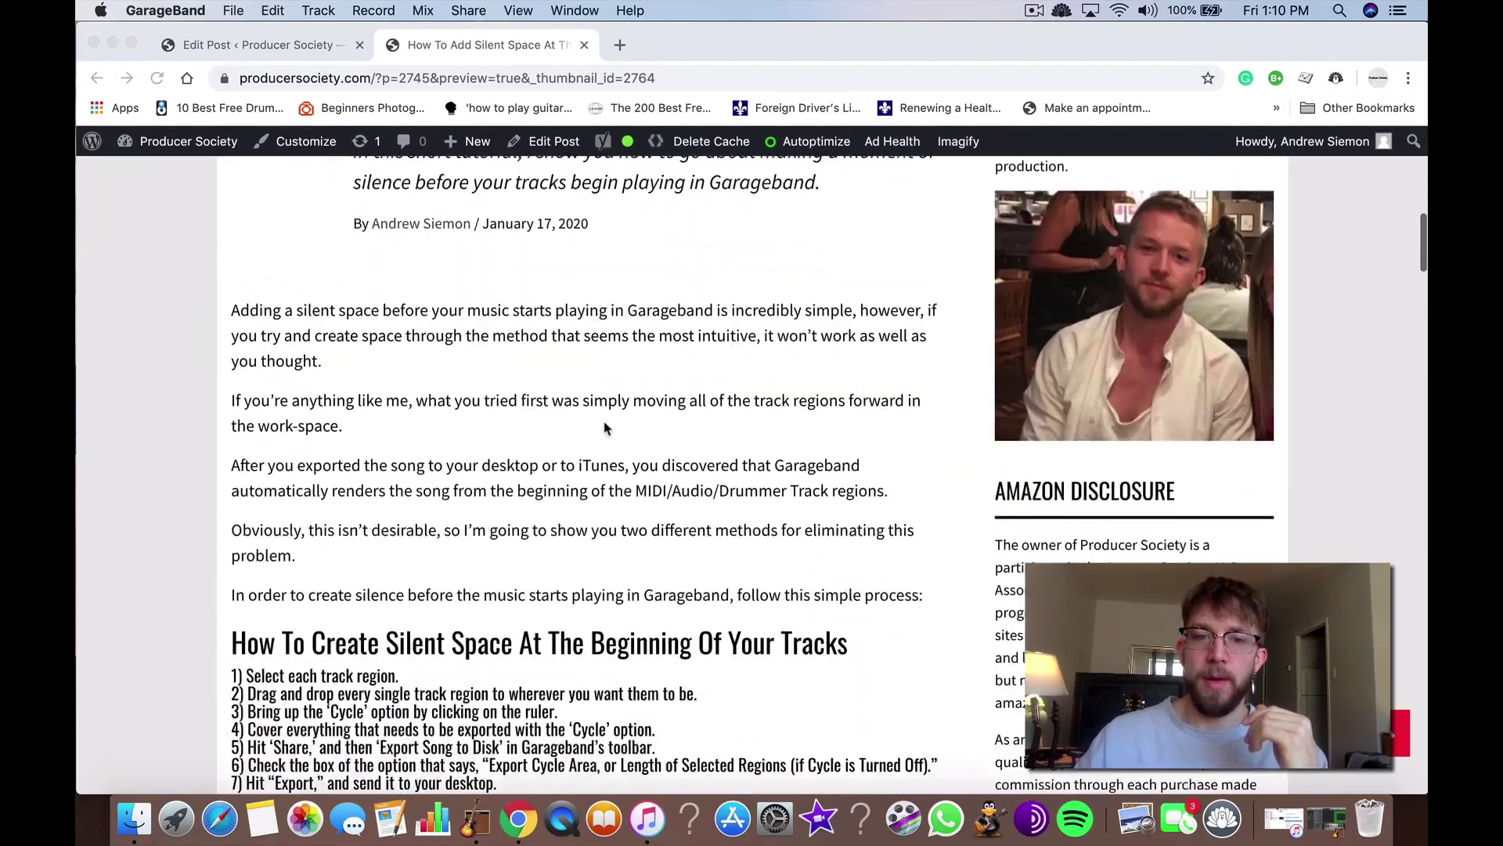
{"action": "scroll", "coordinate": [605, 427], "scroll_direction": "down", "scroll_amount": 5}
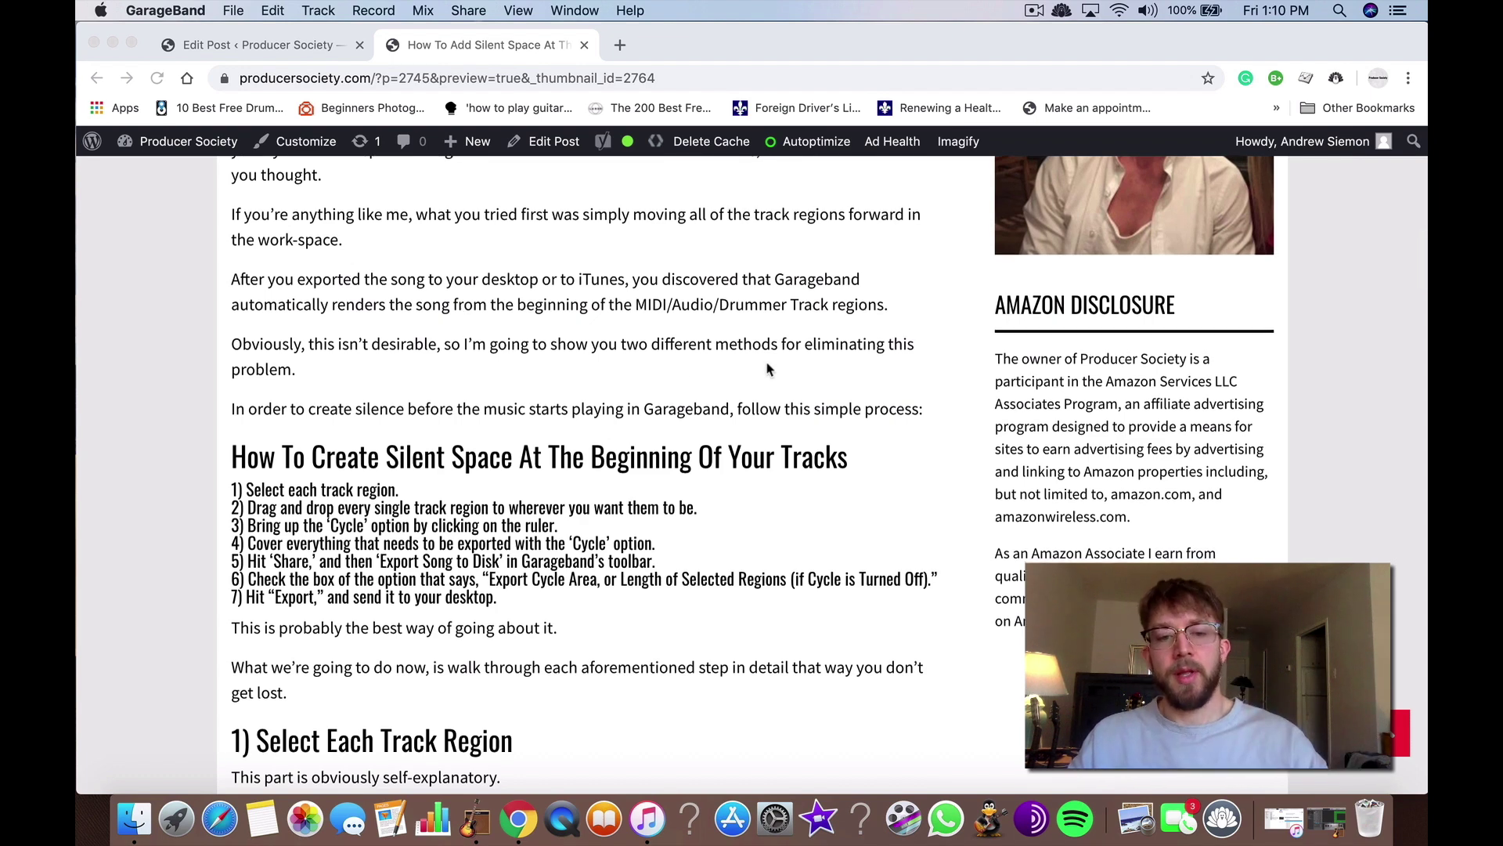
{"action": "scroll", "coordinate": [767, 370], "scroll_direction": "down", "scroll_amount": 12}
{"action": "key", "text": "ctrl+Up"}
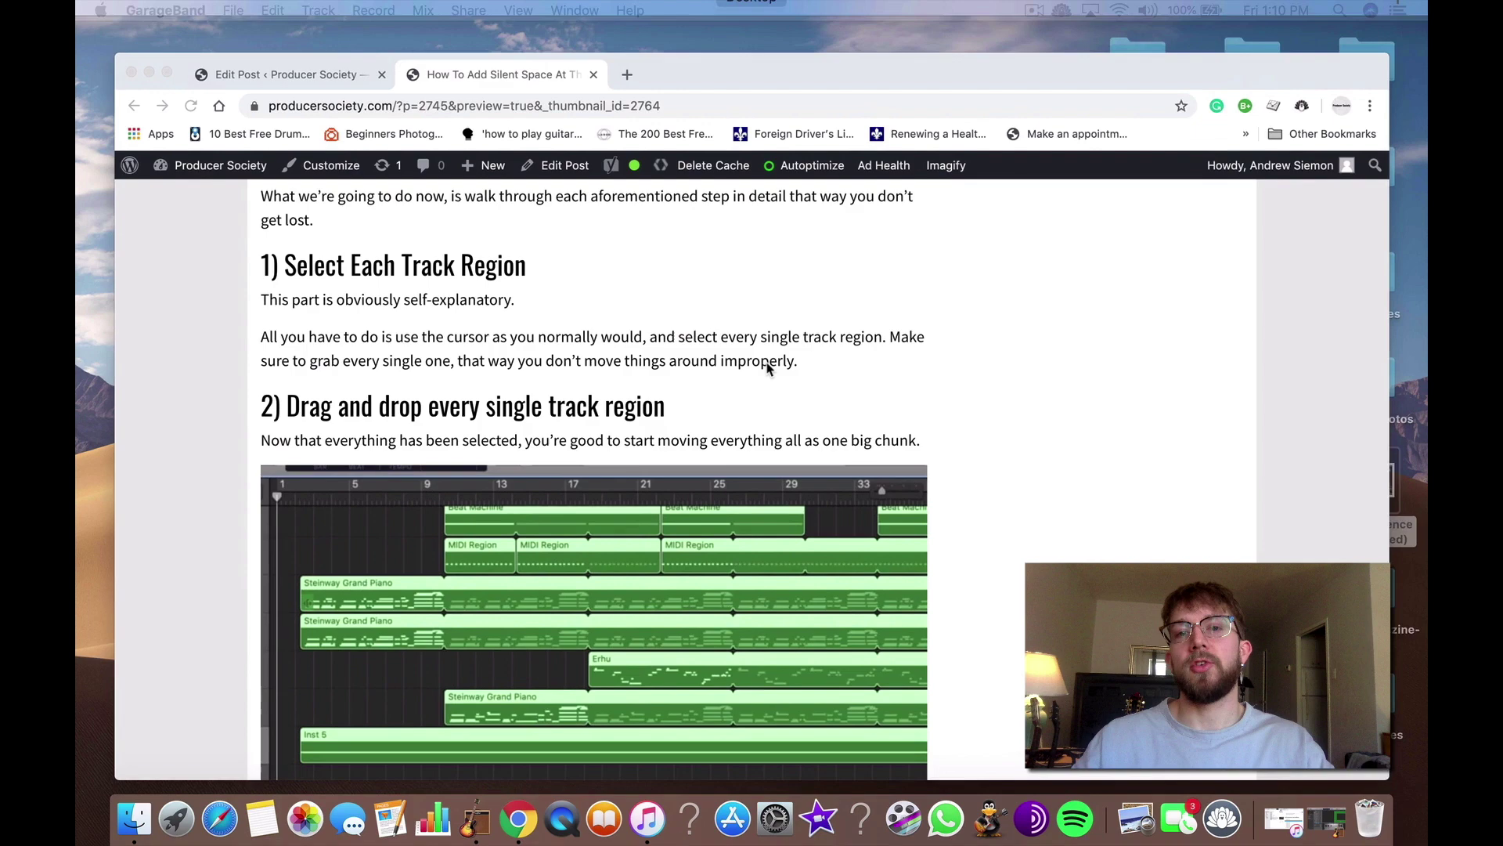
{"action": "left_click", "coordinate": [475, 818]}
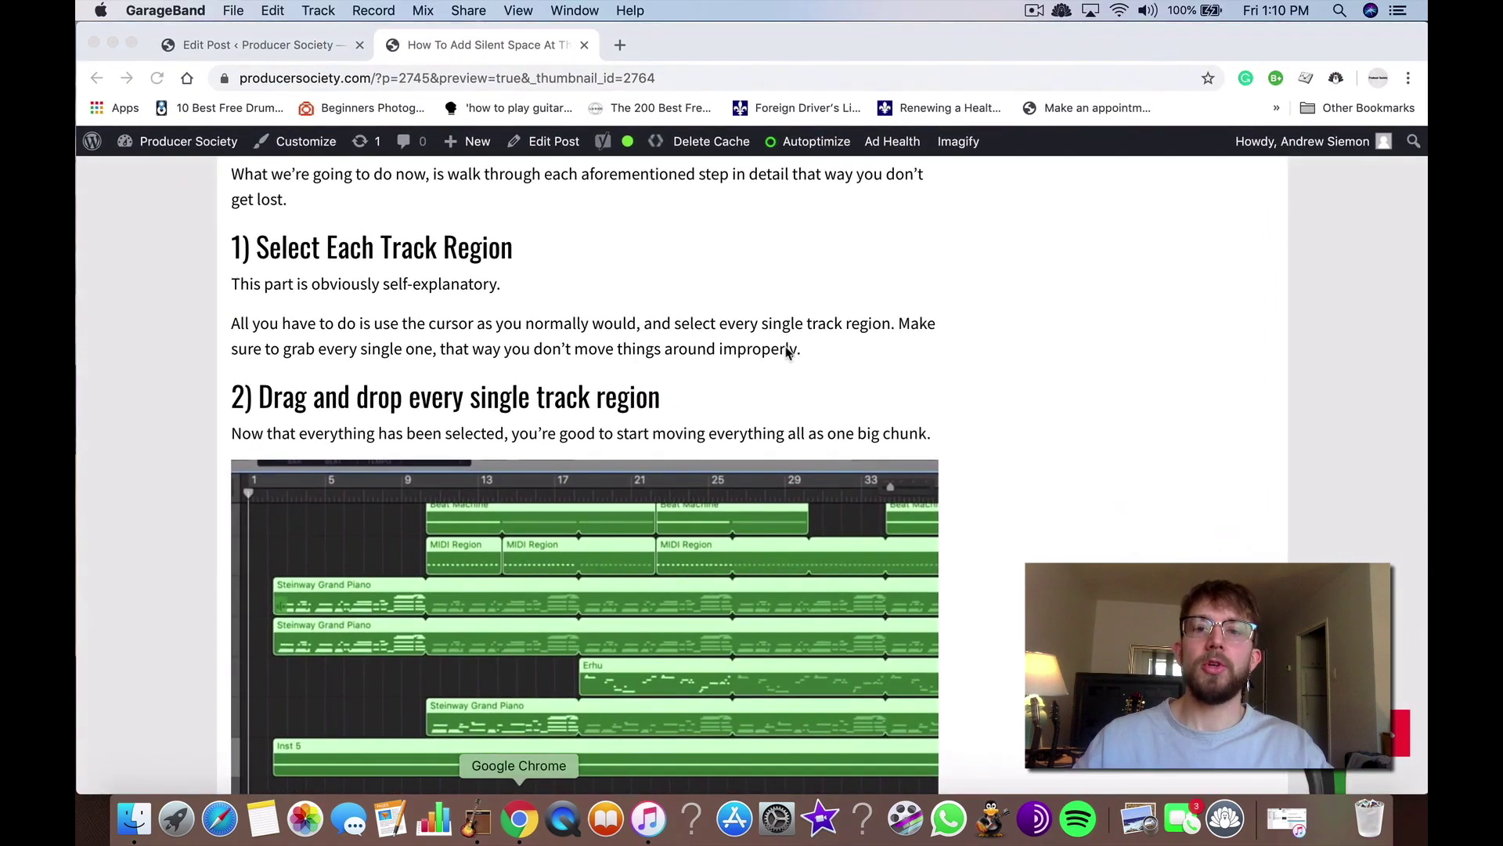
Step: Marquee-select every region in the Tracks area
{"action": "scroll", "coordinate": [739, 223], "scroll_direction": "down", "scroll_amount": 10}
{"action": "scroll", "coordinate": [661, 251], "scroll_direction": "down", "scroll_amount": 9}
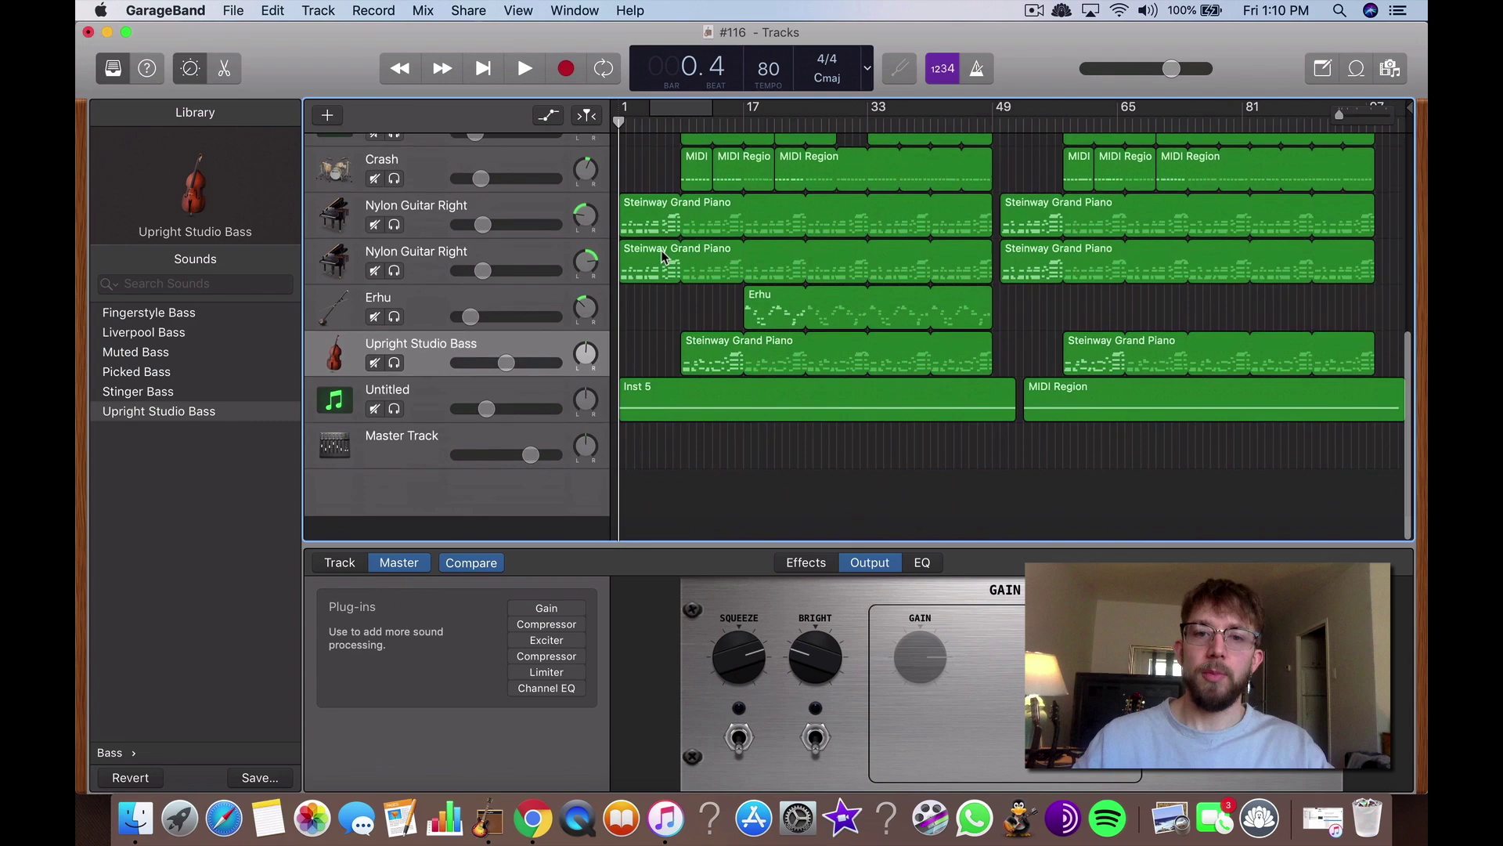
{"action": "scroll", "coordinate": [661, 251], "scroll_direction": "up", "scroll_amount": 10}
{"action": "left_click_drag", "start_coordinate": [631, 152], "coordinate": [1305, 529]}
{"action": "scroll", "coordinate": [1245, 396], "scroll_direction": "up", "scroll_amount": 10}
{"action": "scroll", "coordinate": [1245, 395], "scroll_direction": "down", "scroll_amount": 10}
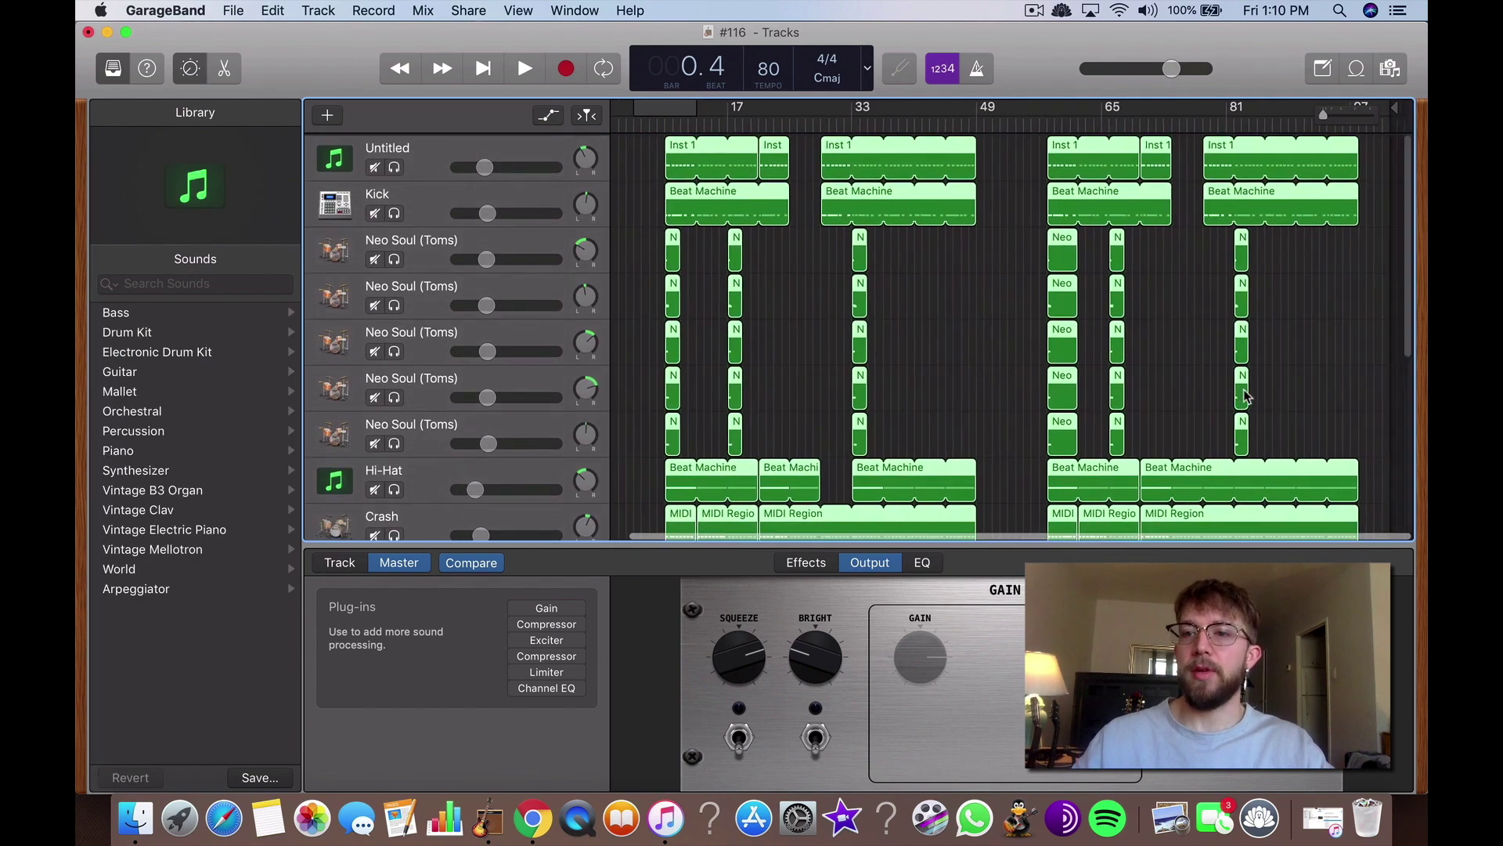
{"action": "scroll", "coordinate": [1183, 311], "scroll_direction": "up", "scroll_amount": 10}
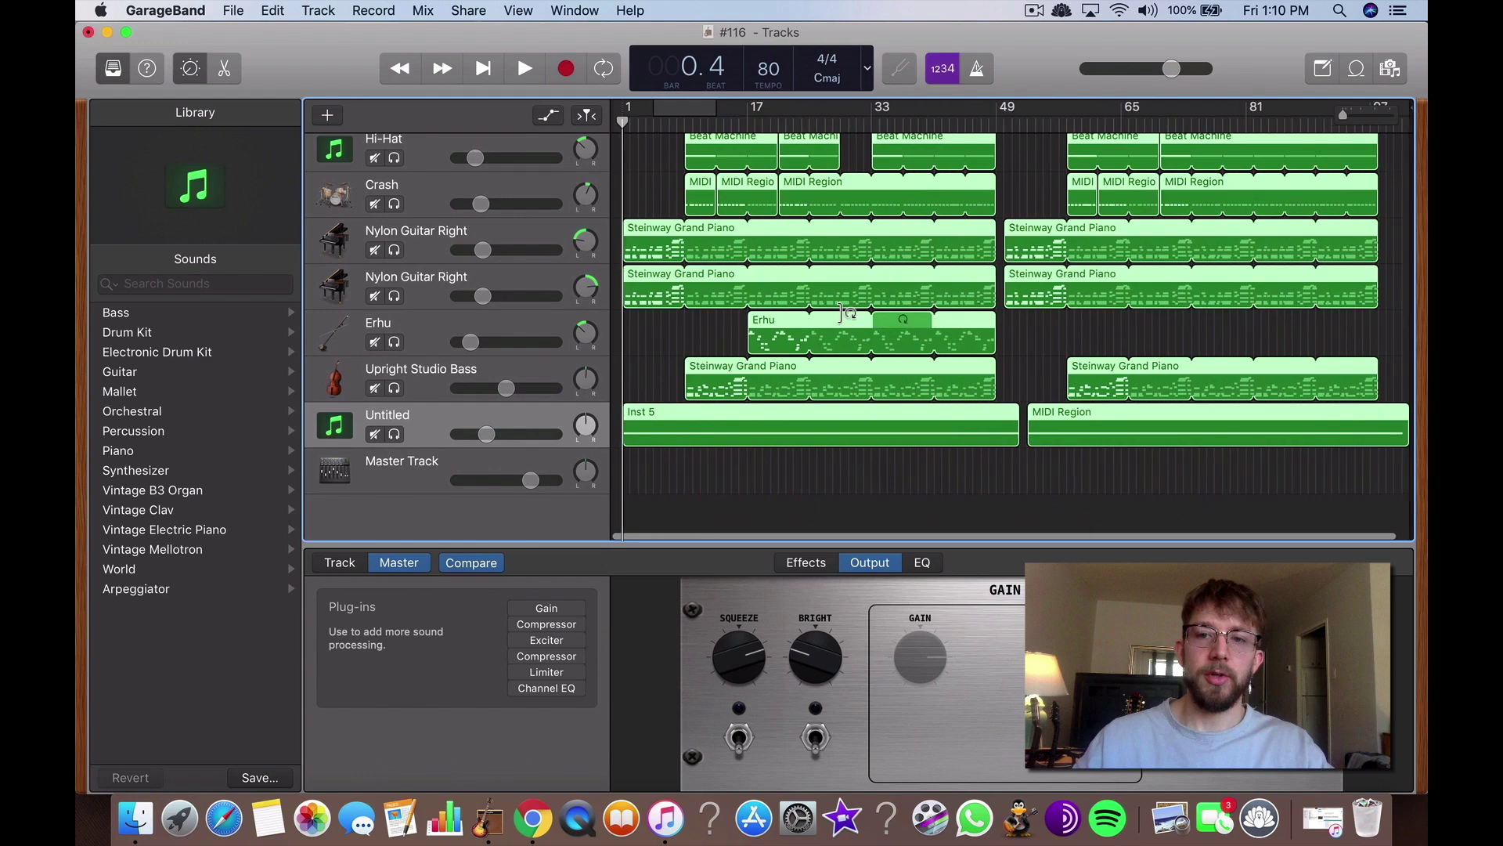
{"action": "scroll", "coordinate": [717, 260], "scroll_direction": "up", "scroll_amount": 5}
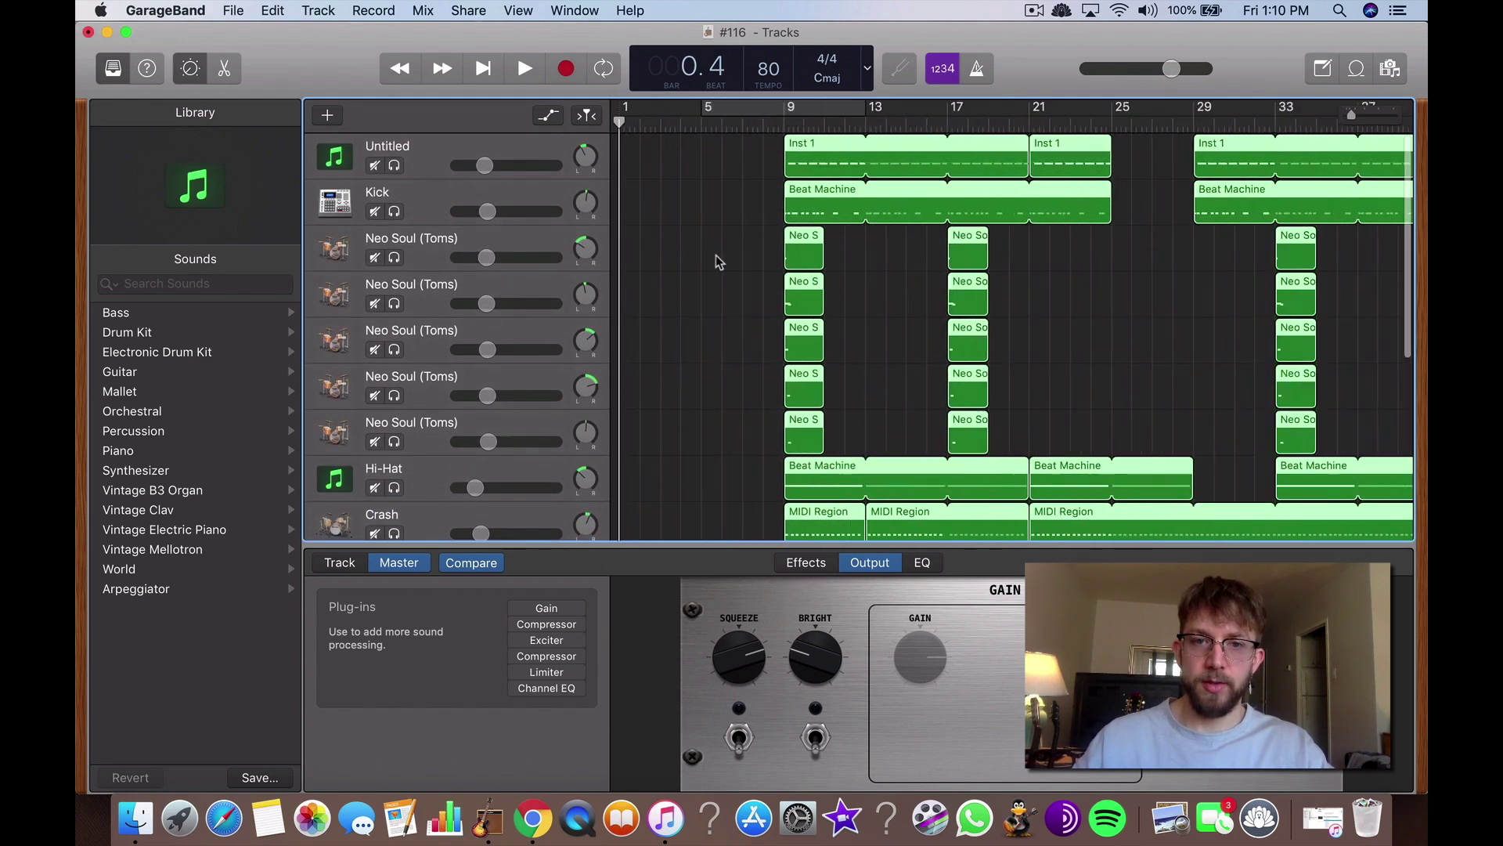
{"action": "scroll", "coordinate": [715, 257], "scroll_direction": "down", "scroll_amount": 2}
{"action": "scroll", "coordinate": [719, 262], "scroll_direction": "down", "scroll_amount": 5}
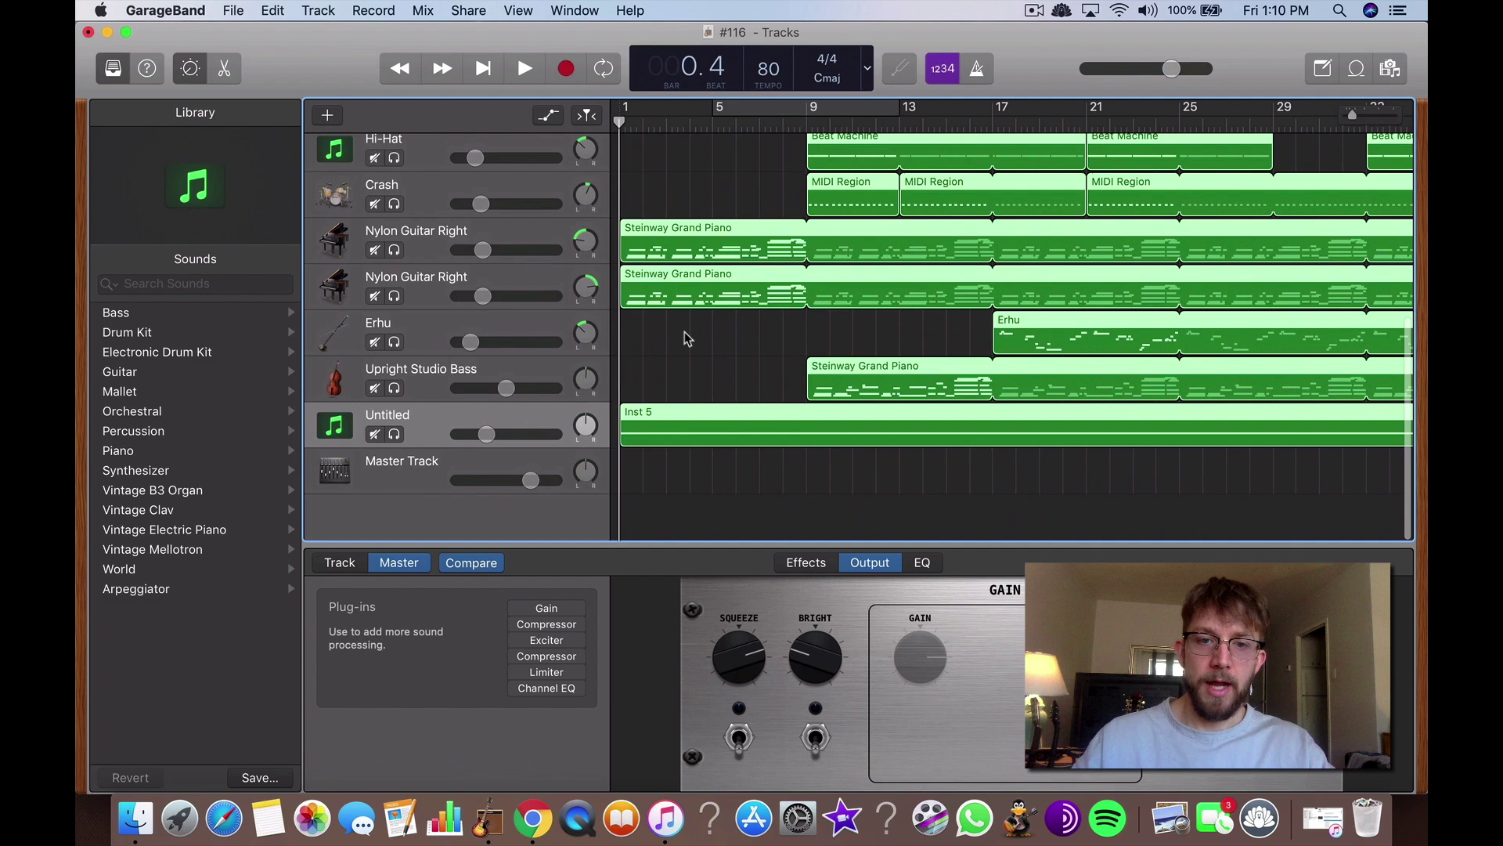
{"action": "right_click", "coordinate": [688, 323]}
{"action": "left_click", "coordinate": [662, 342]}
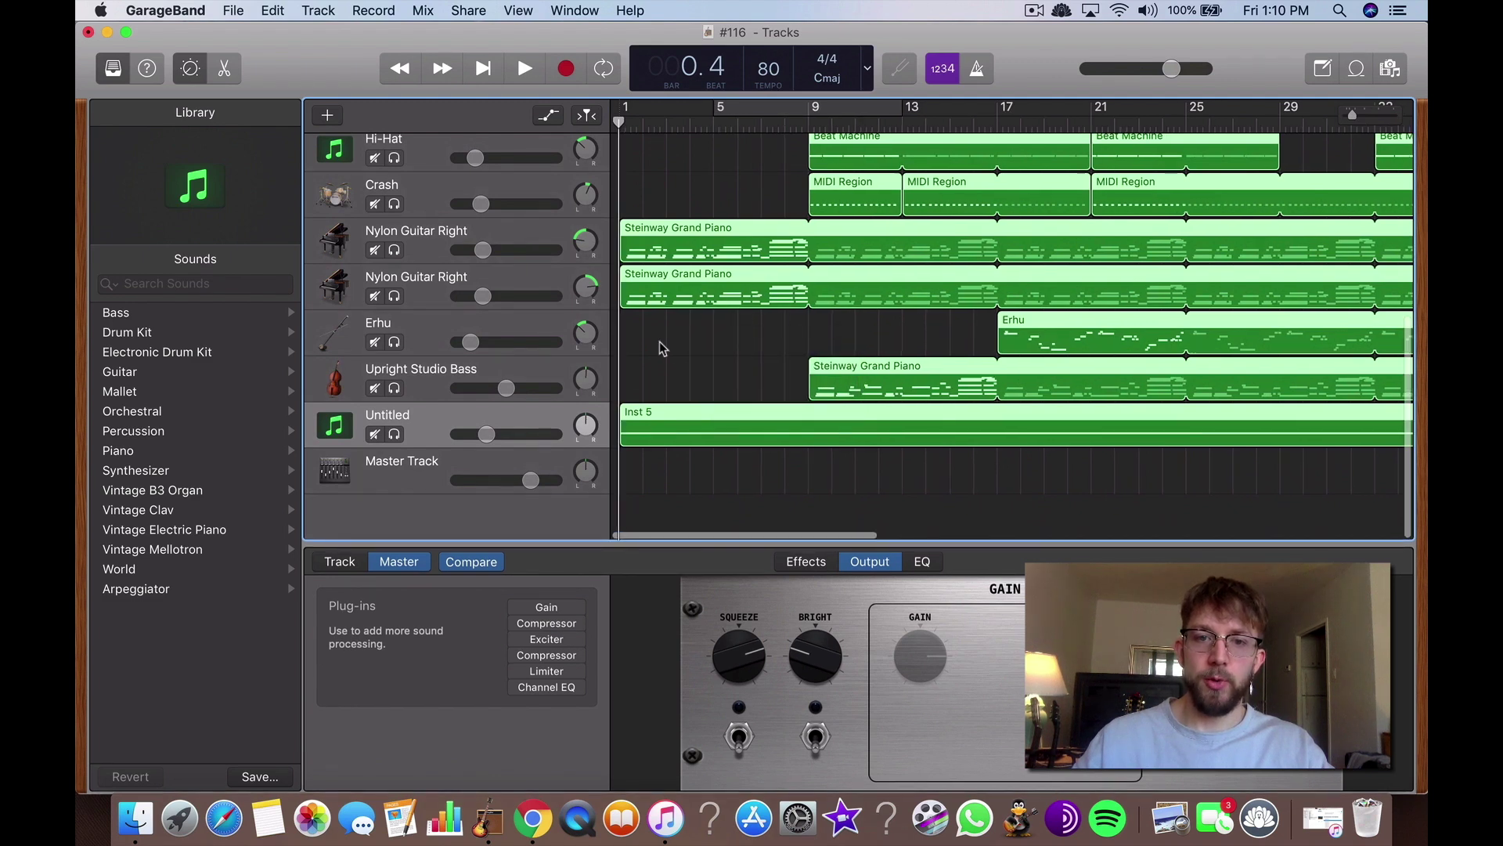
{"action": "scroll", "coordinate": [664, 331], "scroll_direction": "up", "scroll_amount": 3}
Step: Drag the selected regions two bars later and deselect them
{"action": "left_click_drag", "start_coordinate": [676, 281], "coordinate": [752, 288]}
{"action": "left_click", "coordinate": [748, 363]}
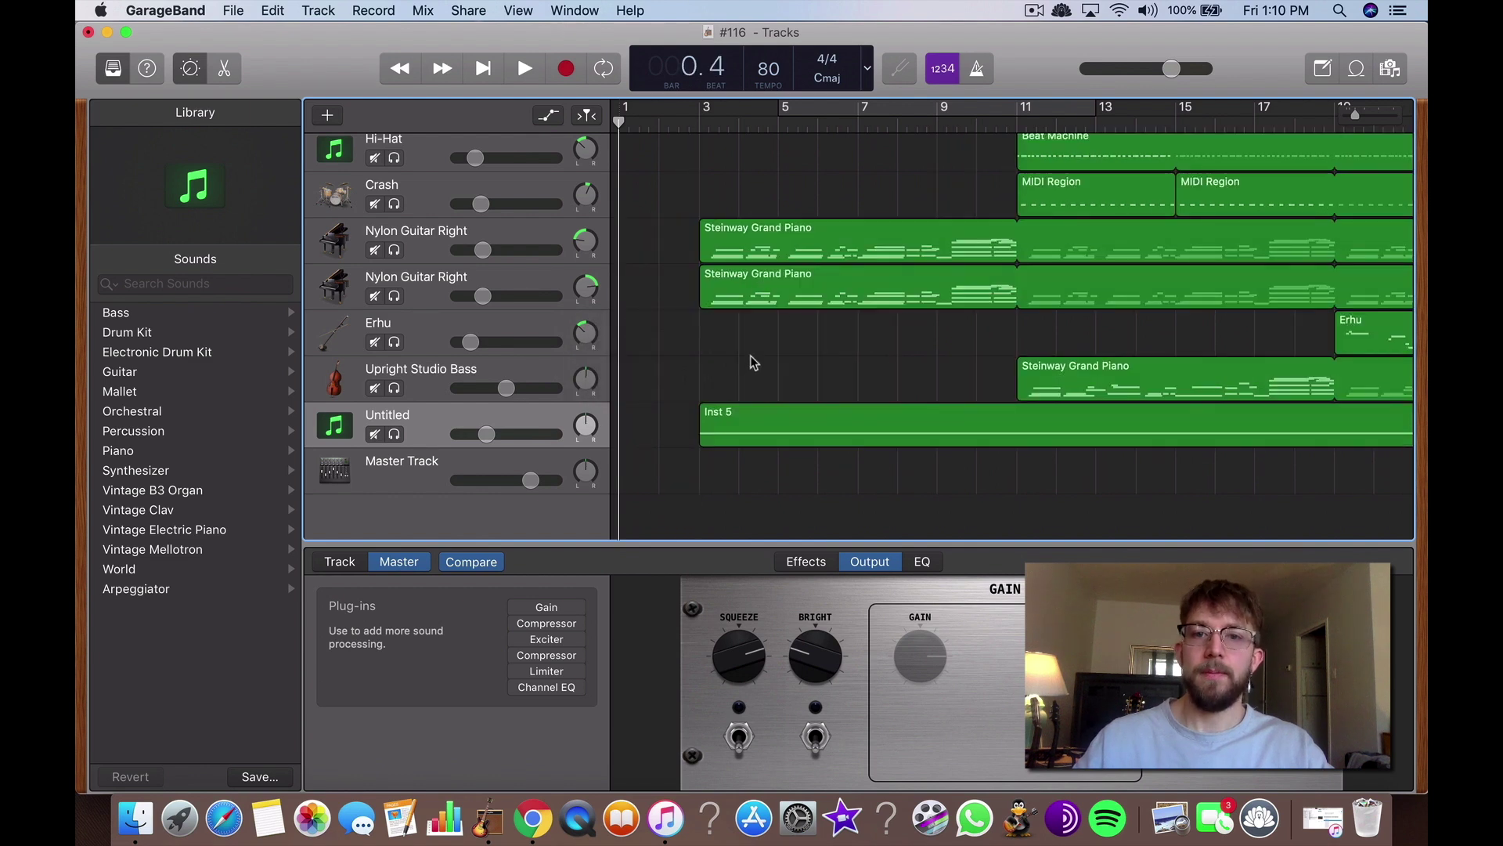
{"action": "scroll", "coordinate": [750, 359], "scroll_direction": "down", "scroll_amount": 5}
{"action": "scroll", "coordinate": [751, 357], "scroll_direction": "up", "scroll_amount": 5}
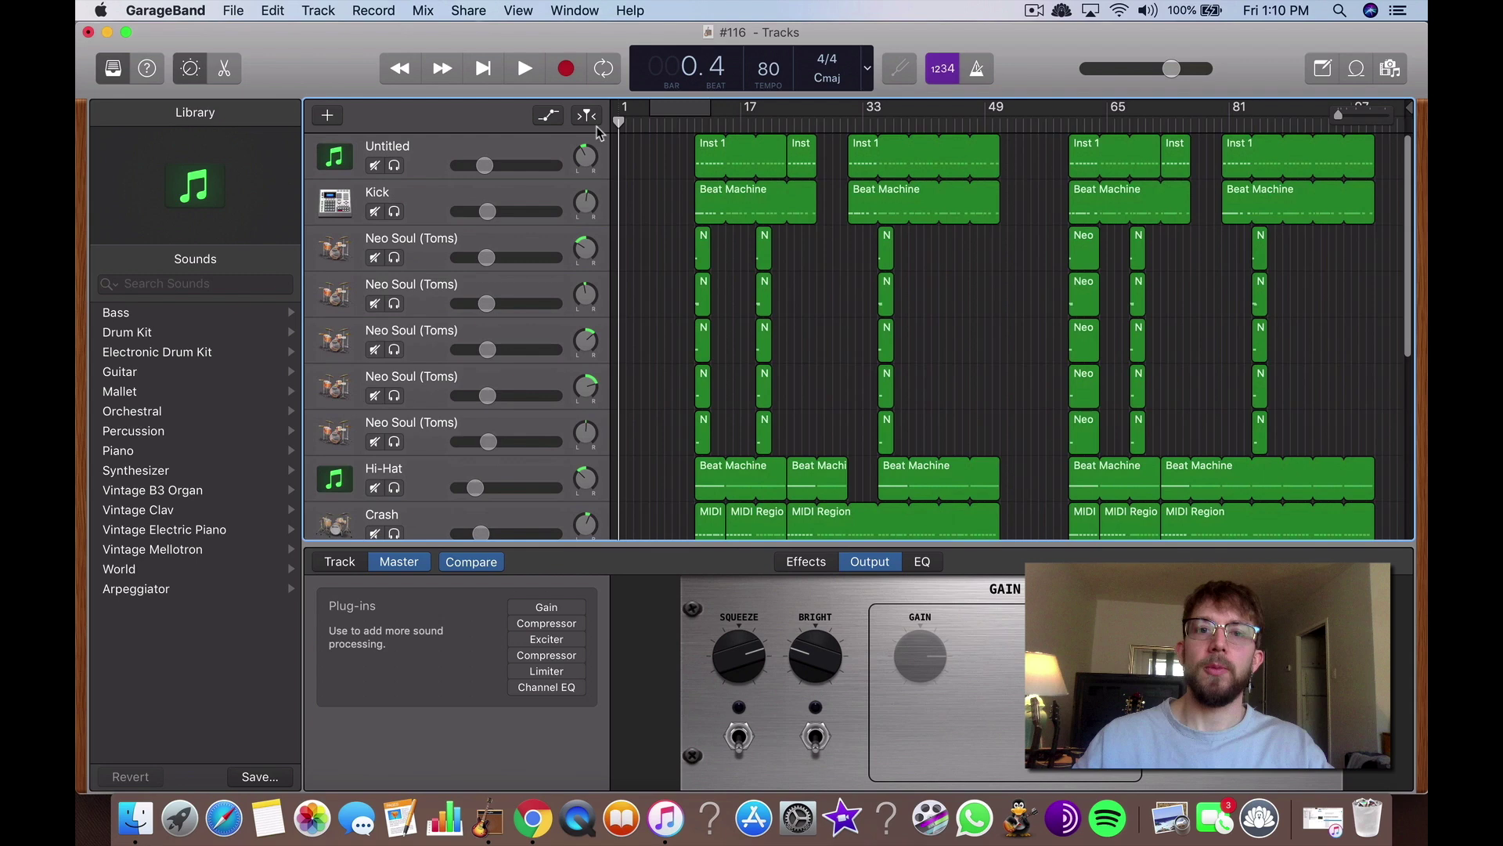
Step: Turn on Cycle and set the cycle range from bar 1 to bar 104
{"action": "left_click", "coordinate": [601, 69]}
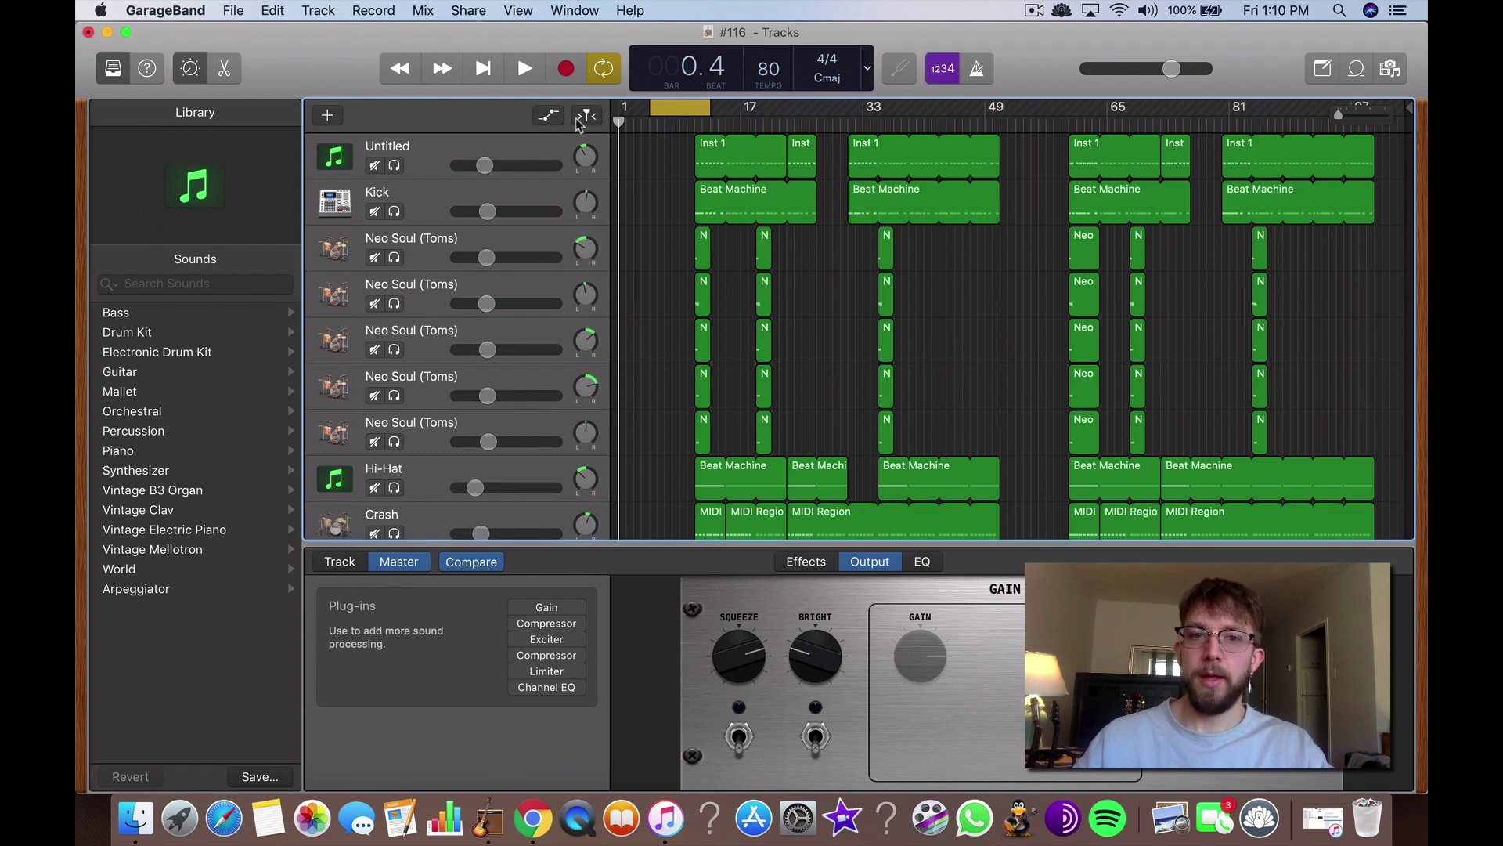
{"action": "scroll", "coordinate": [639, 145], "scroll_direction": "up", "scroll_amount": 5}
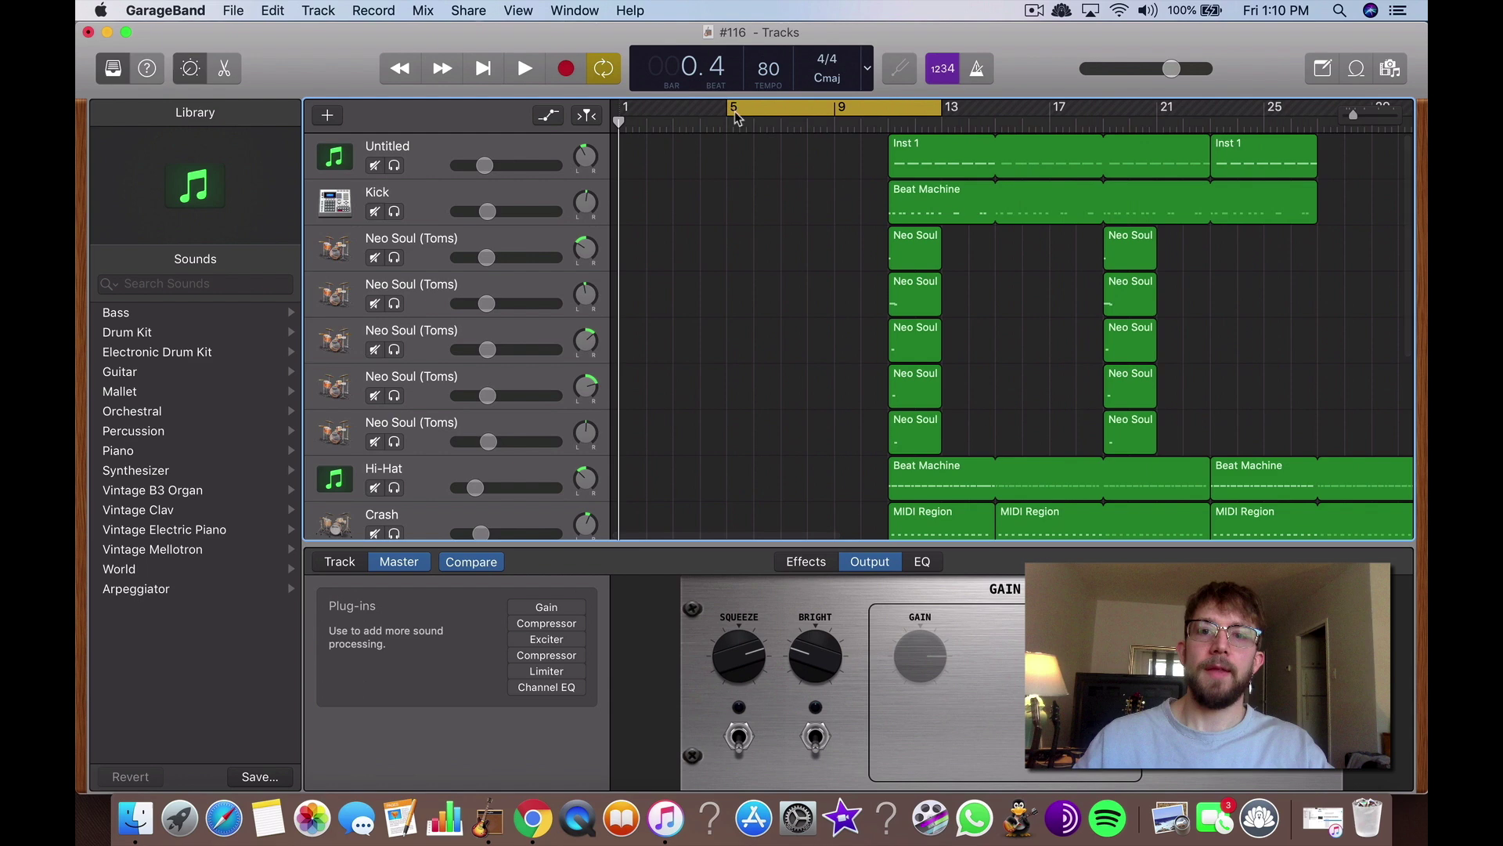
{"action": "left_click_drag", "start_coordinate": [730, 110], "coordinate": [626, 110]}
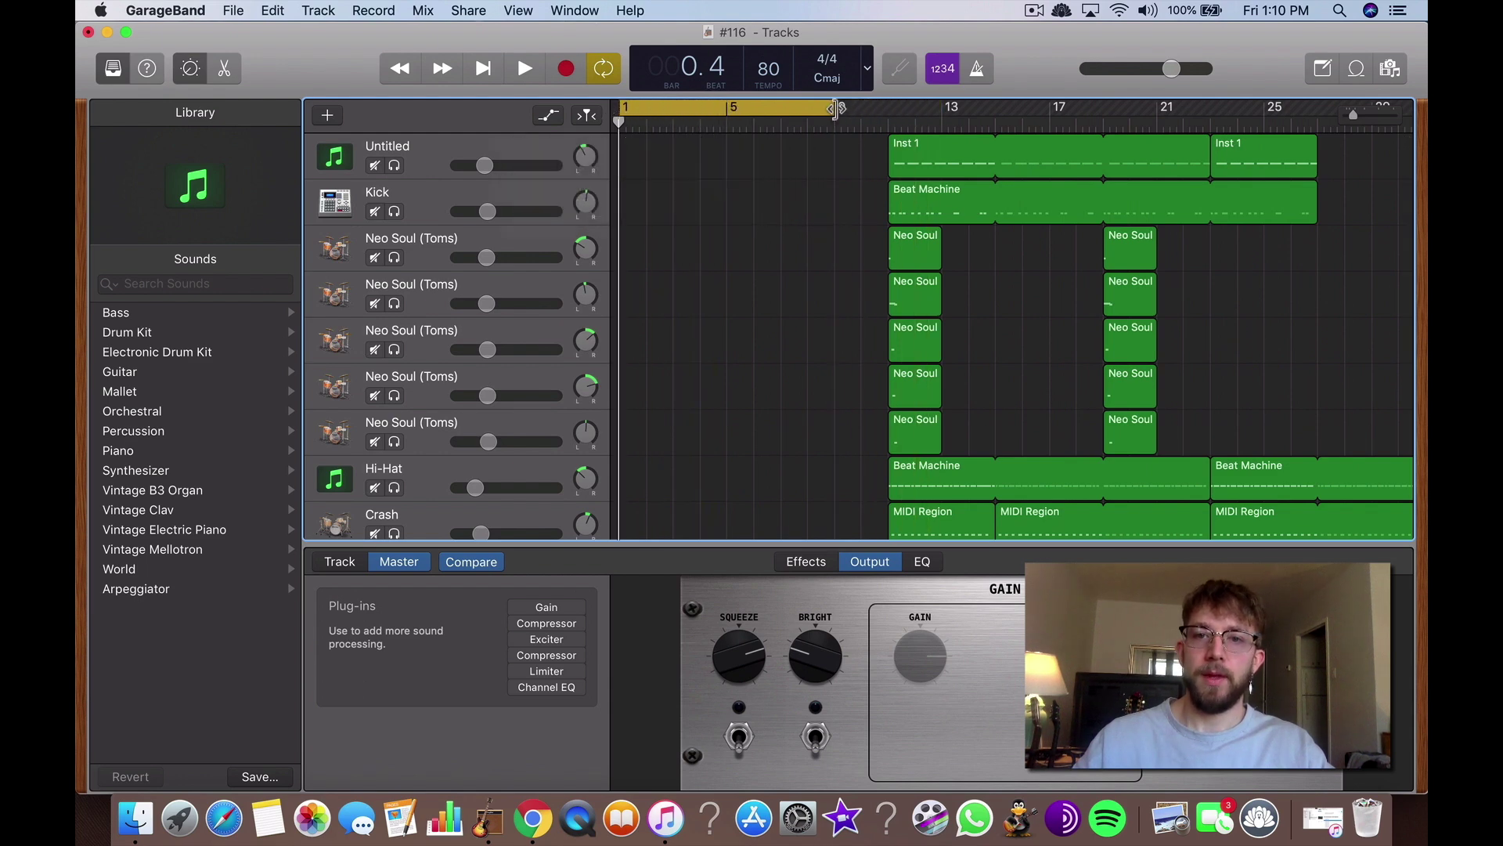
{"action": "left_click_drag", "start_coordinate": [850, 108], "coordinate": [1370, 110]}
{"action": "scroll", "coordinate": [1241, 233], "scroll_direction": "down", "scroll_amount": 5}
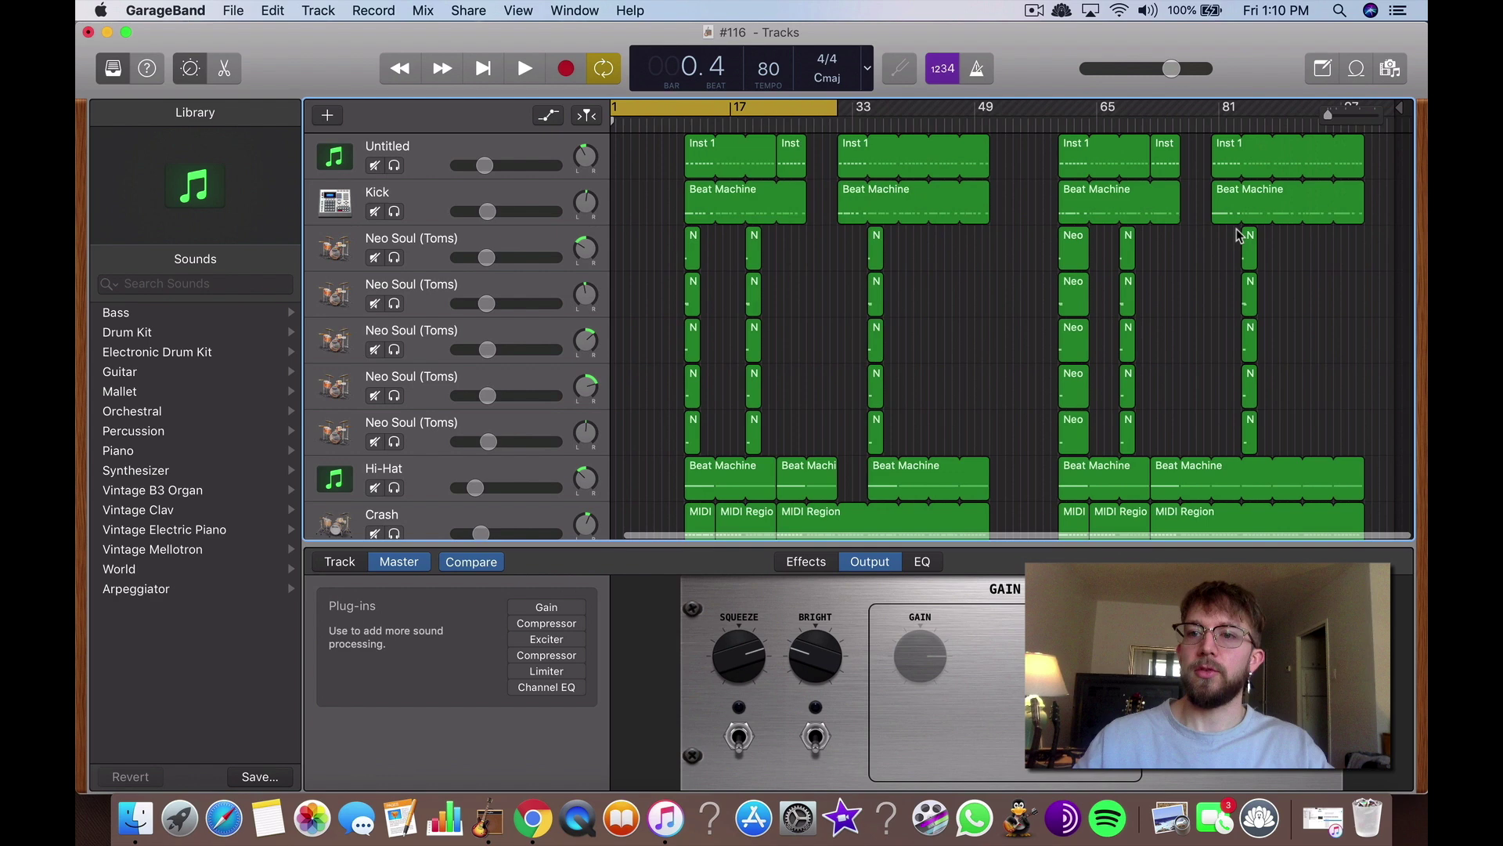
{"action": "left_click_drag", "start_coordinate": [836, 116], "coordinate": [1398, 109]}
{"action": "scroll", "coordinate": [1231, 316], "scroll_direction": "down", "scroll_amount": 10}
{"action": "scroll", "coordinate": [1234, 321], "scroll_direction": "up", "scroll_amount": 6}
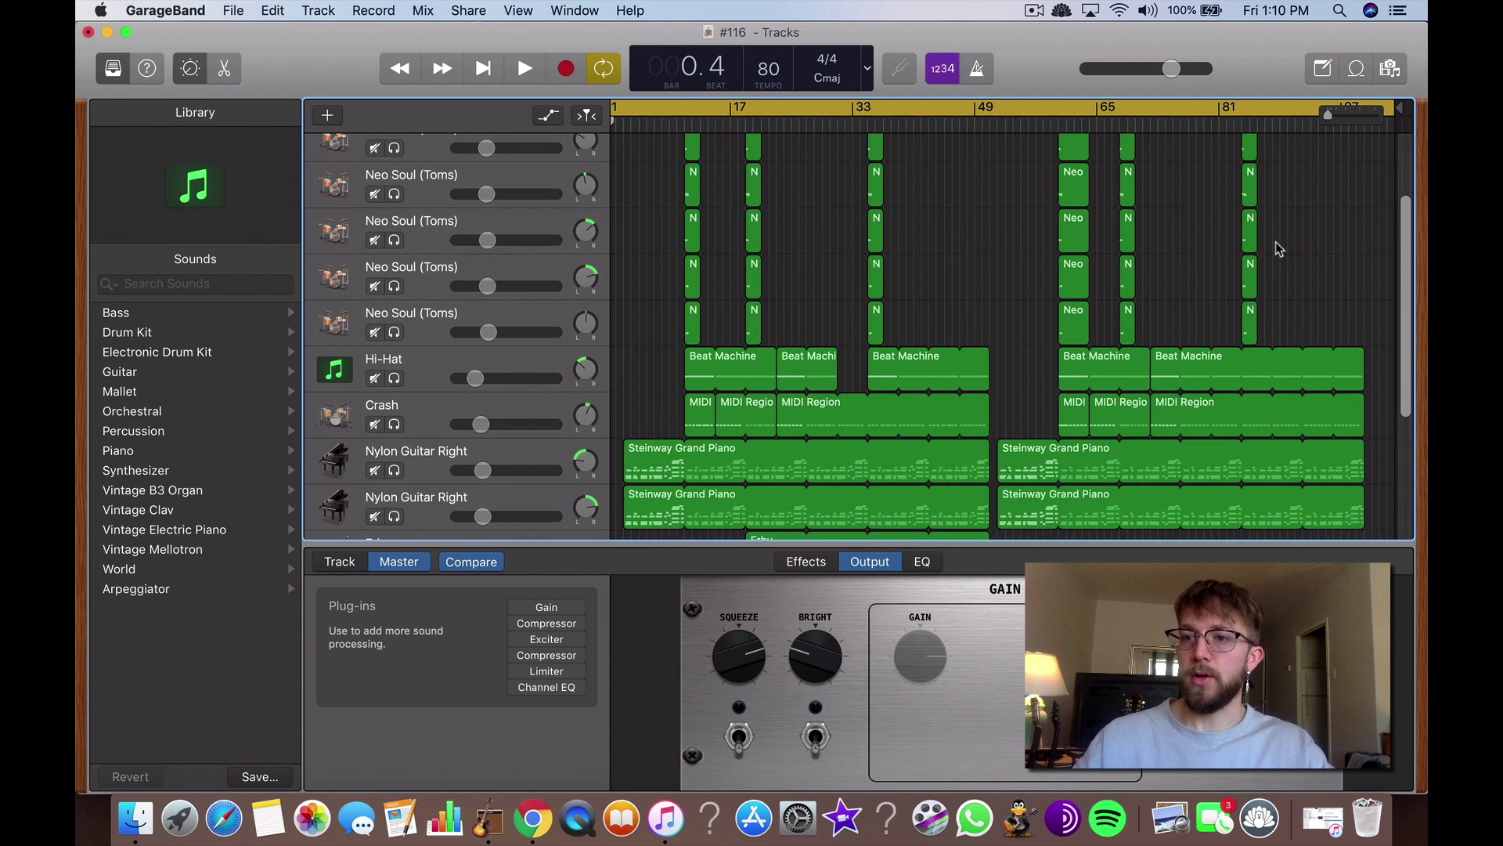
{"action": "scroll", "coordinate": [1024, 208], "scroll_direction": "down", "scroll_amount": 5}
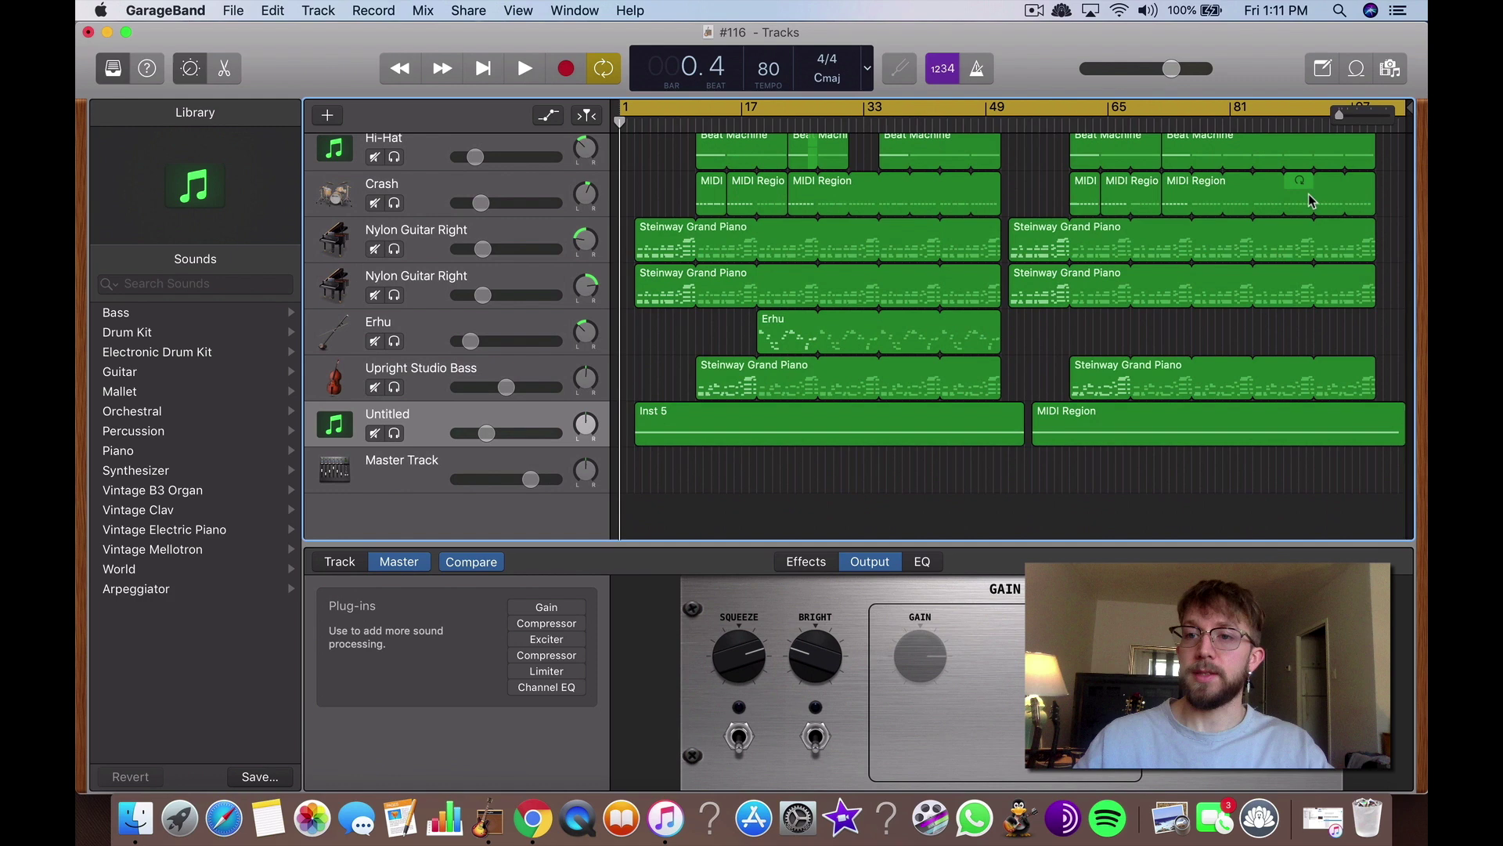
{"action": "scroll", "coordinate": [1309, 201], "scroll_direction": "right", "scroll_amount": 2}
{"action": "scroll", "coordinate": [1111, 217], "scroll_direction": "left", "scroll_amount": 1}
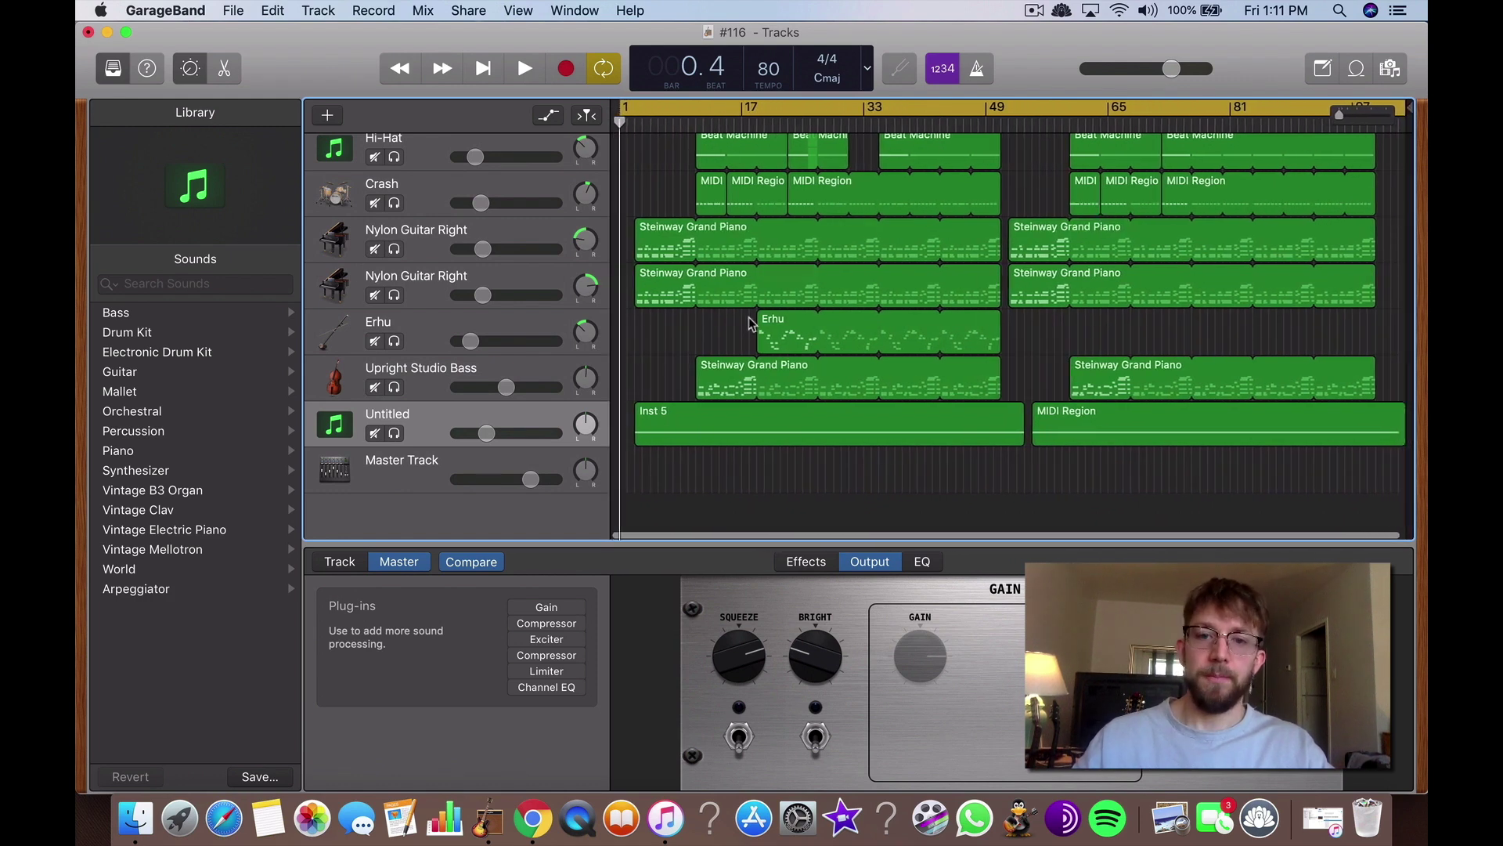
{"action": "scroll", "coordinate": [649, 375], "scroll_direction": "up", "scroll_amount": 5}
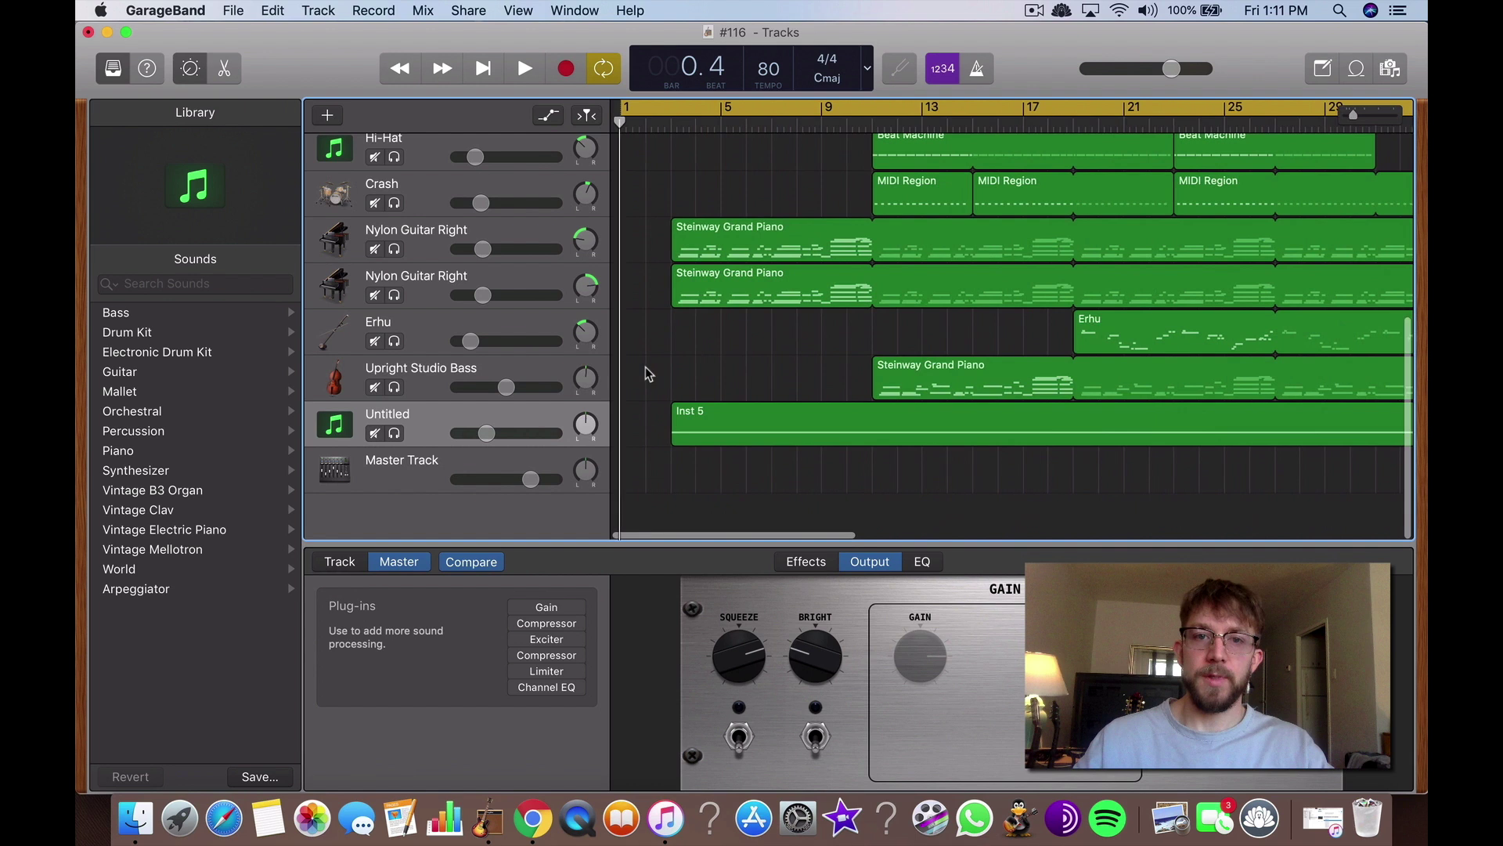
Step: Export the cycle area to the Desktop as an Uncompressed 24-bit AIFF via Share > Export Song to Disk
{"action": "left_click", "coordinate": [471, 10]}
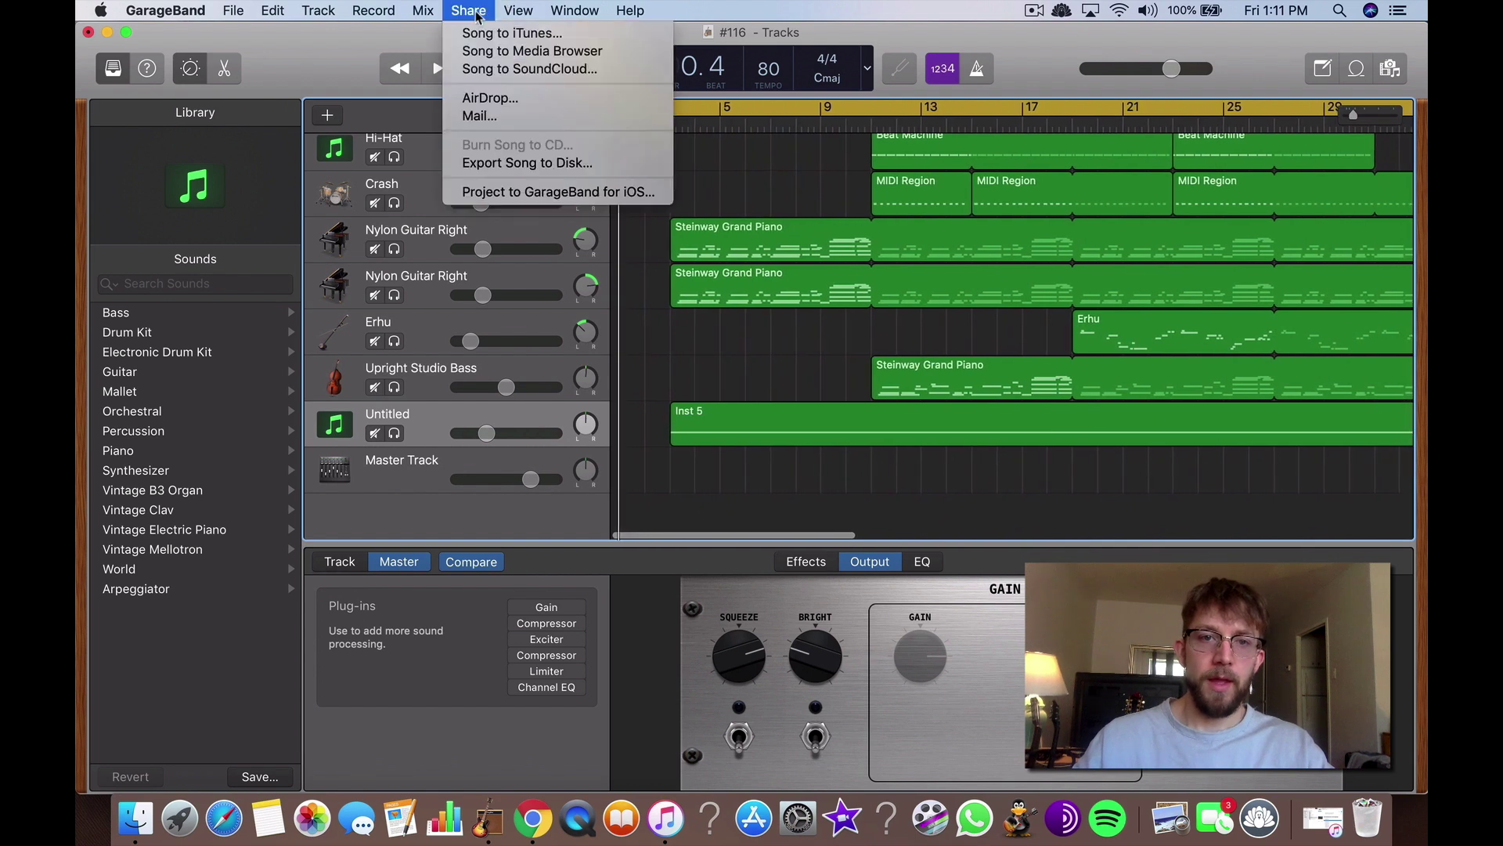
{"action": "left_click", "coordinate": [527, 162]}
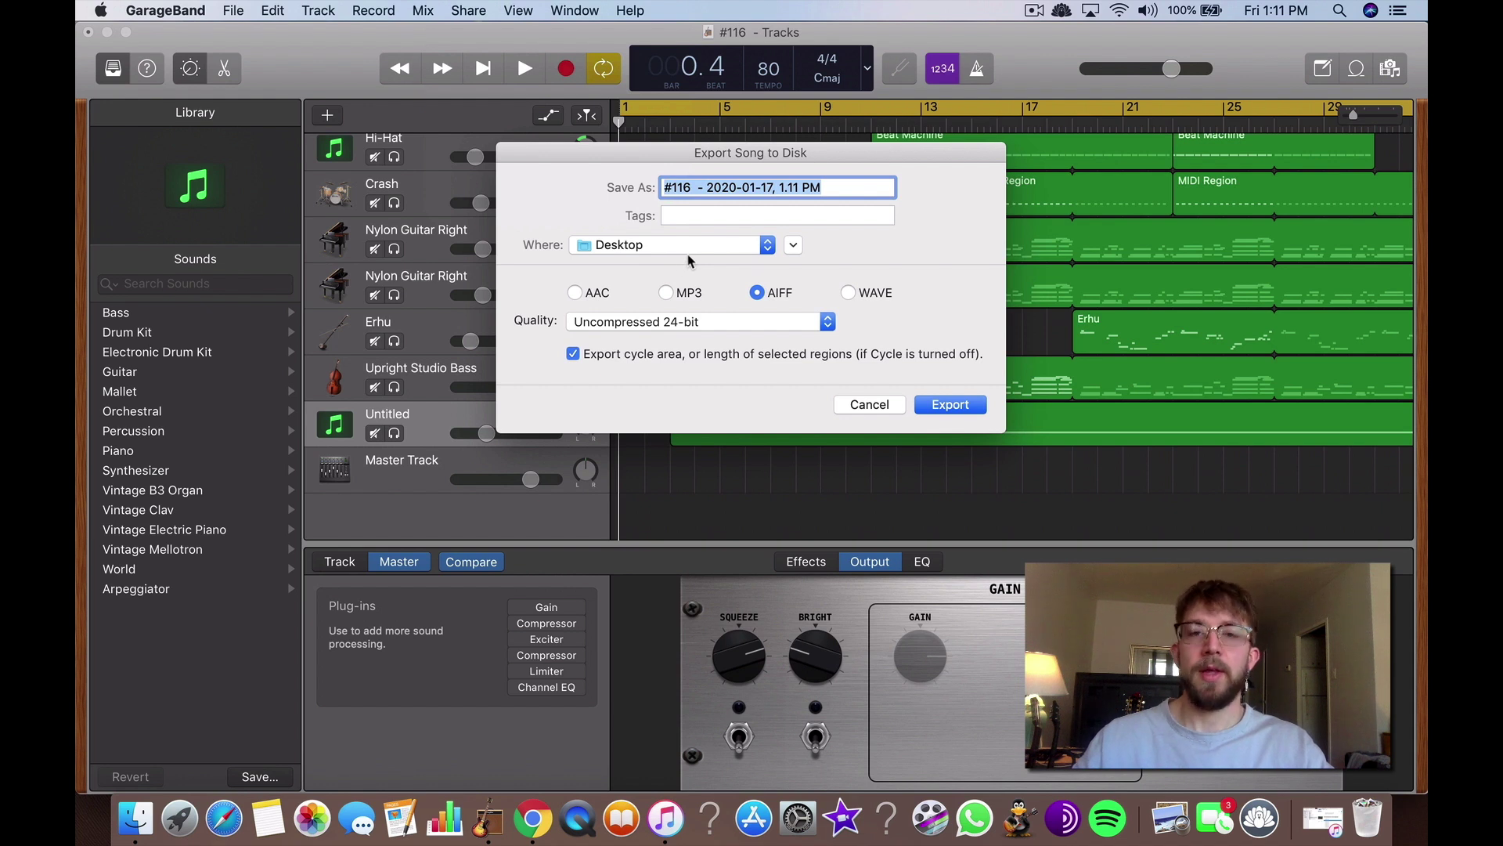
{"action": "left_click", "coordinate": [939, 405]}
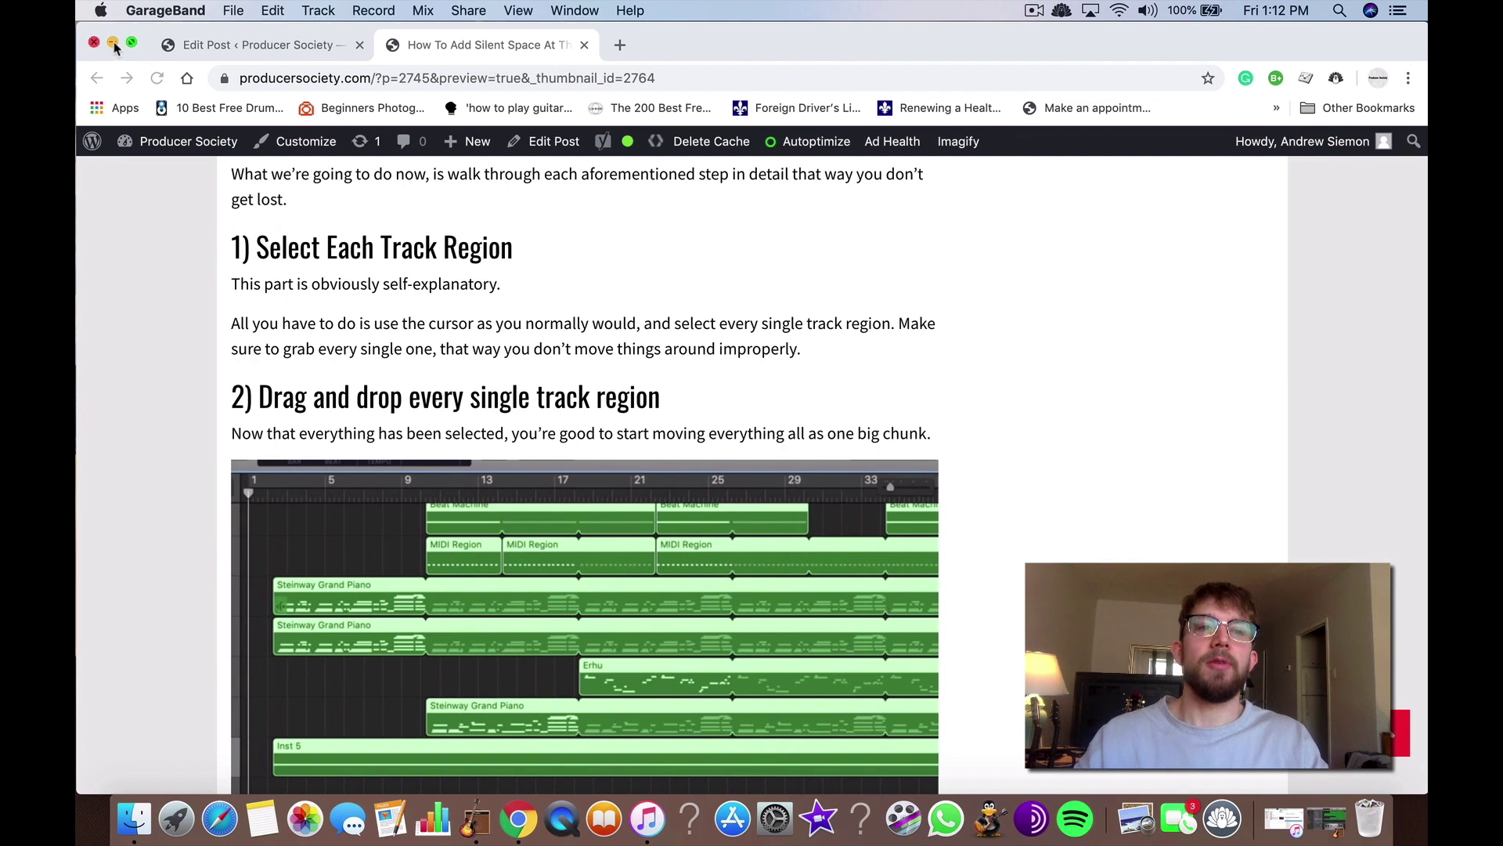
Step: Minimize Chrome and preview the exported #116 .aif file on the desktop
{"action": "left_click", "coordinate": [113, 46]}
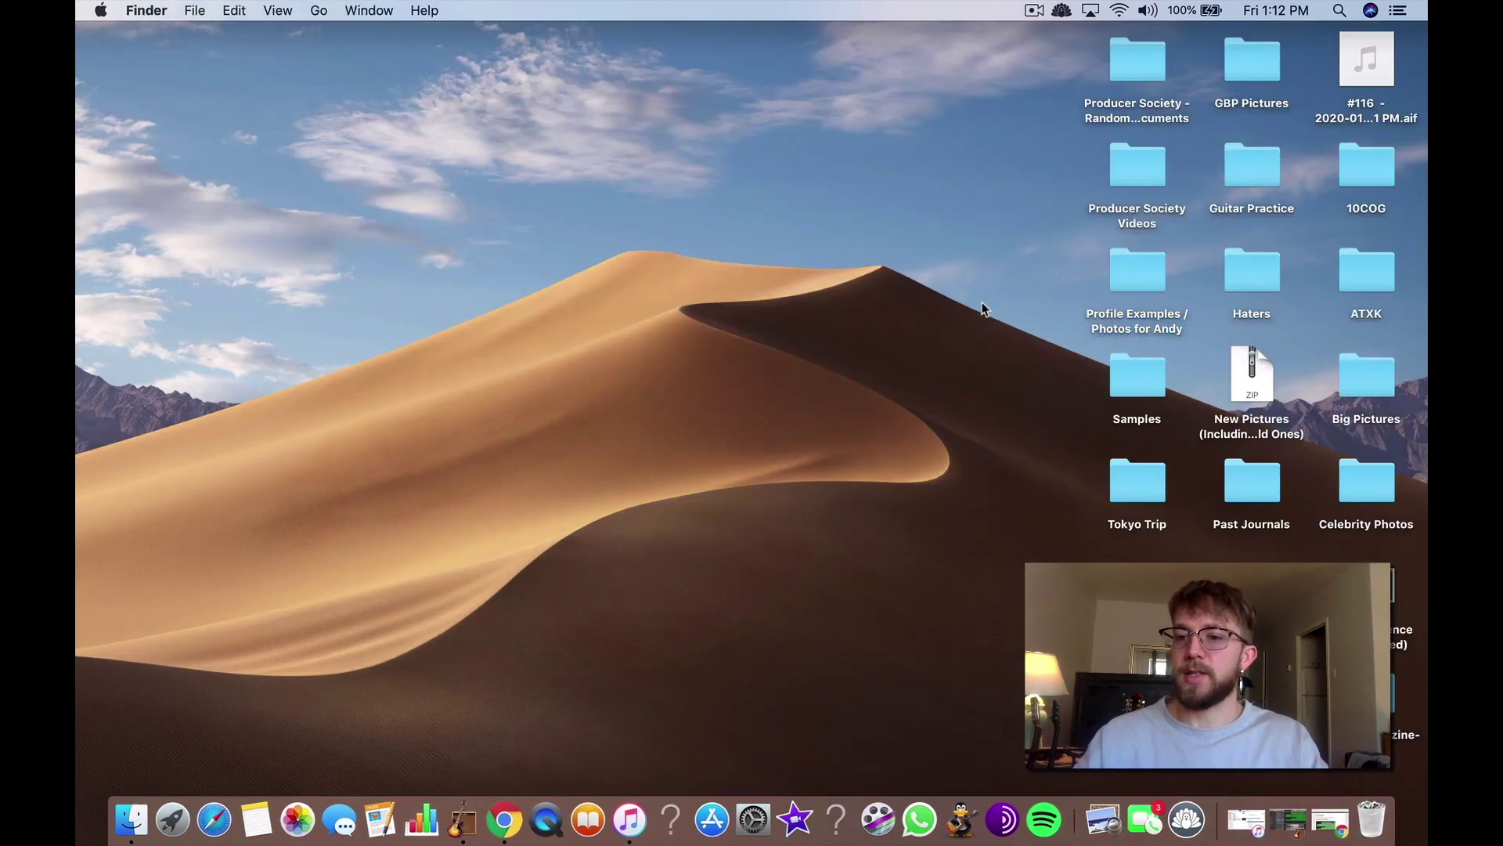
{"action": "left_click", "coordinate": [1367, 61]}
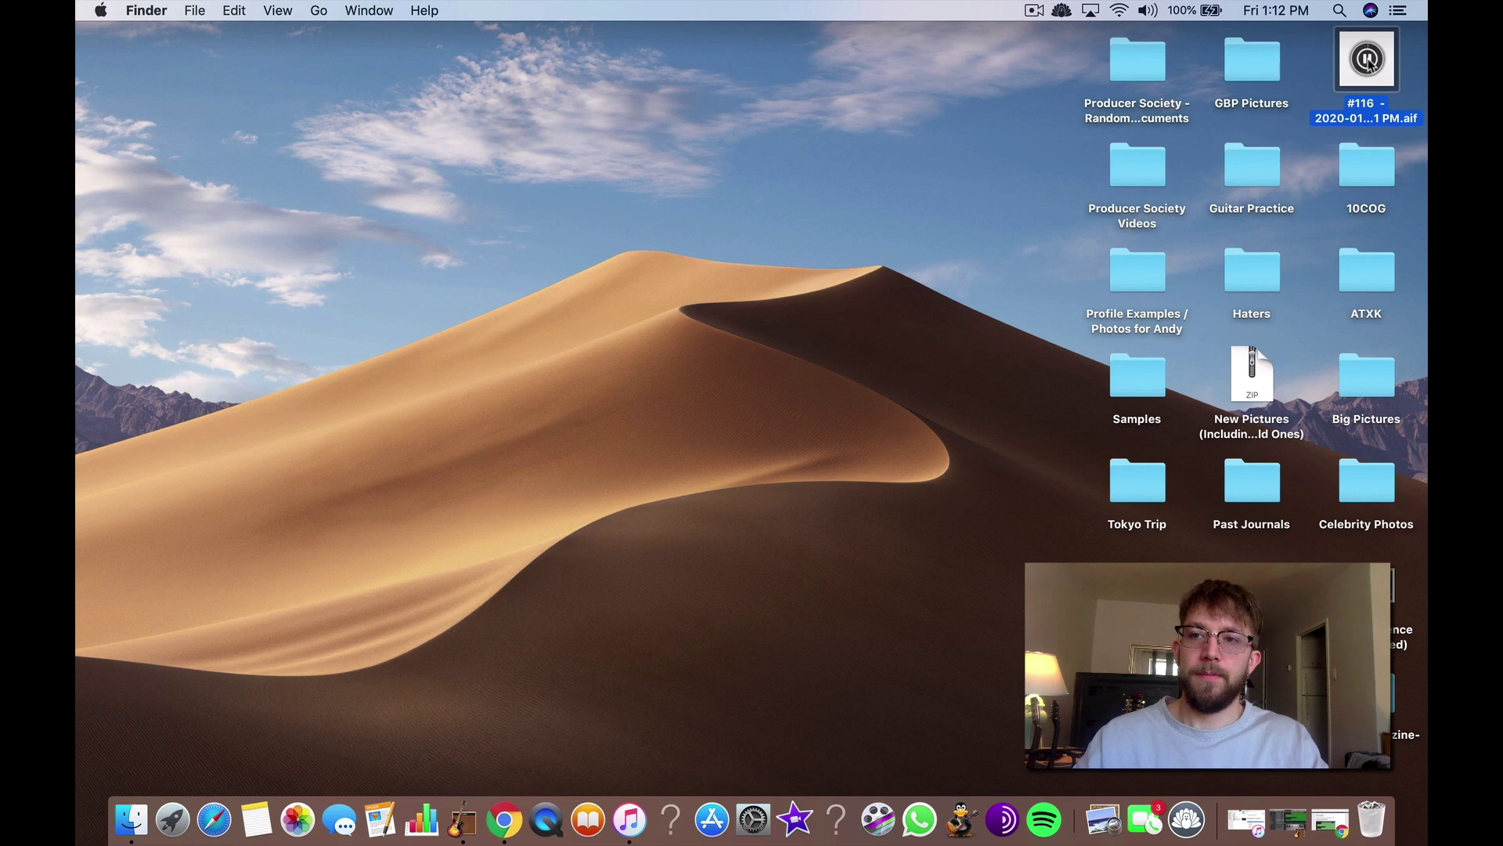
{"action": "key", "text": "XF86AudioRaiseVolume"}
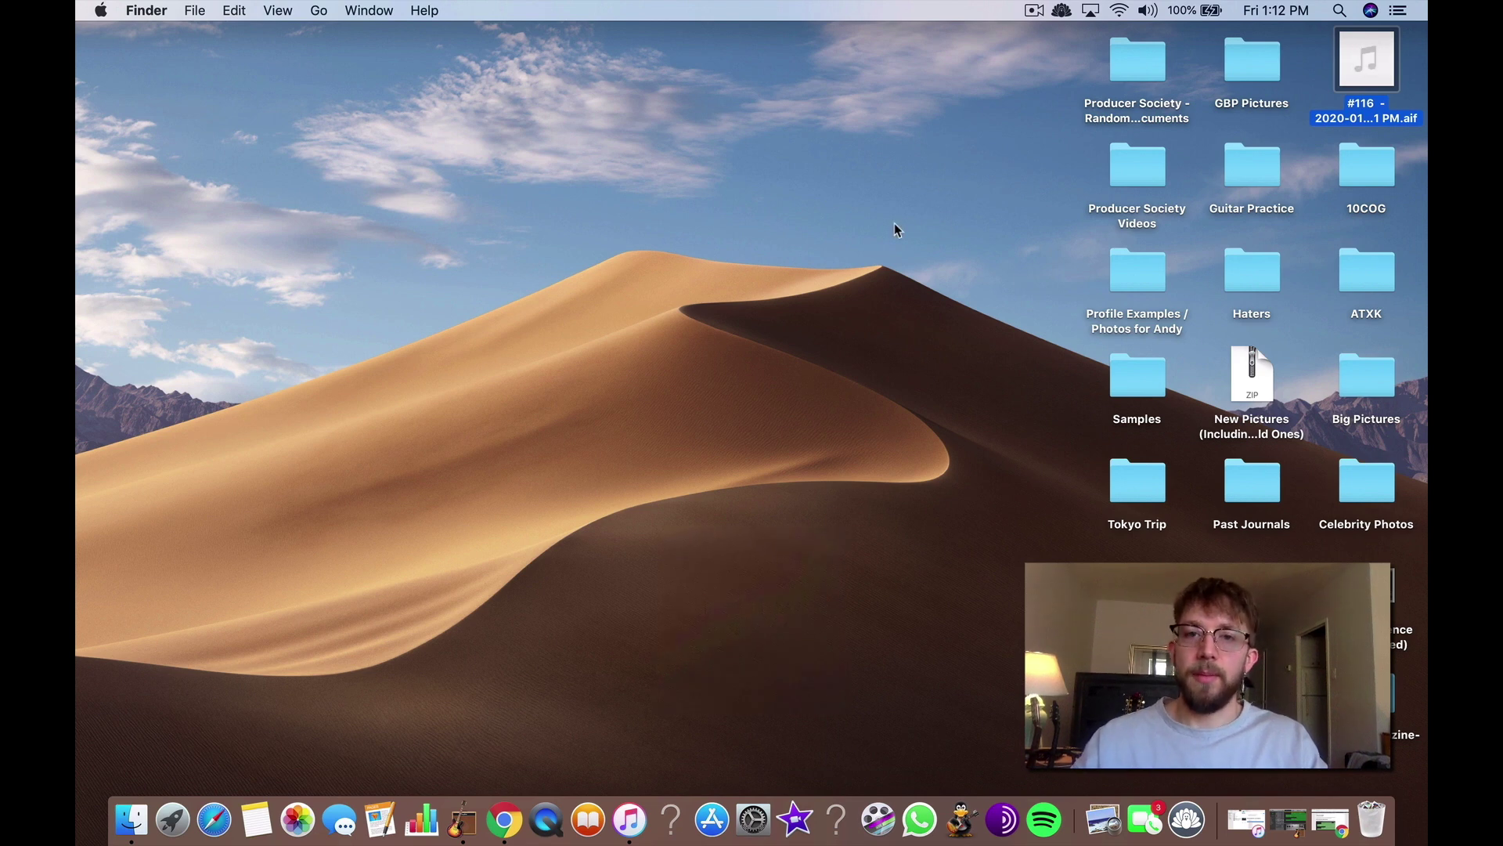
{"action": "left_click", "coordinate": [867, 214]}
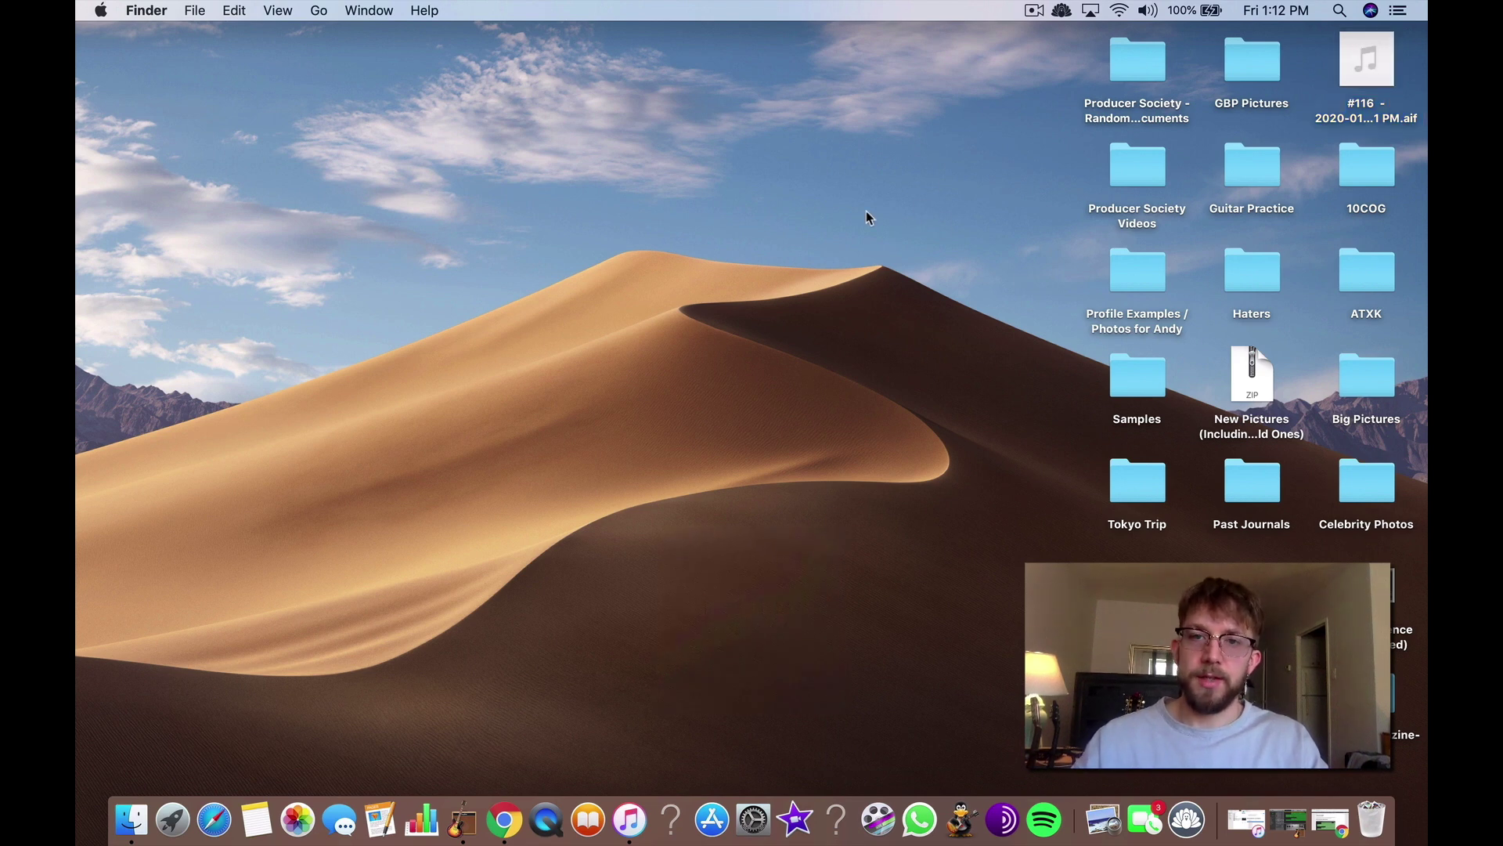
{"action": "left_click", "coordinate": [1368, 62]}
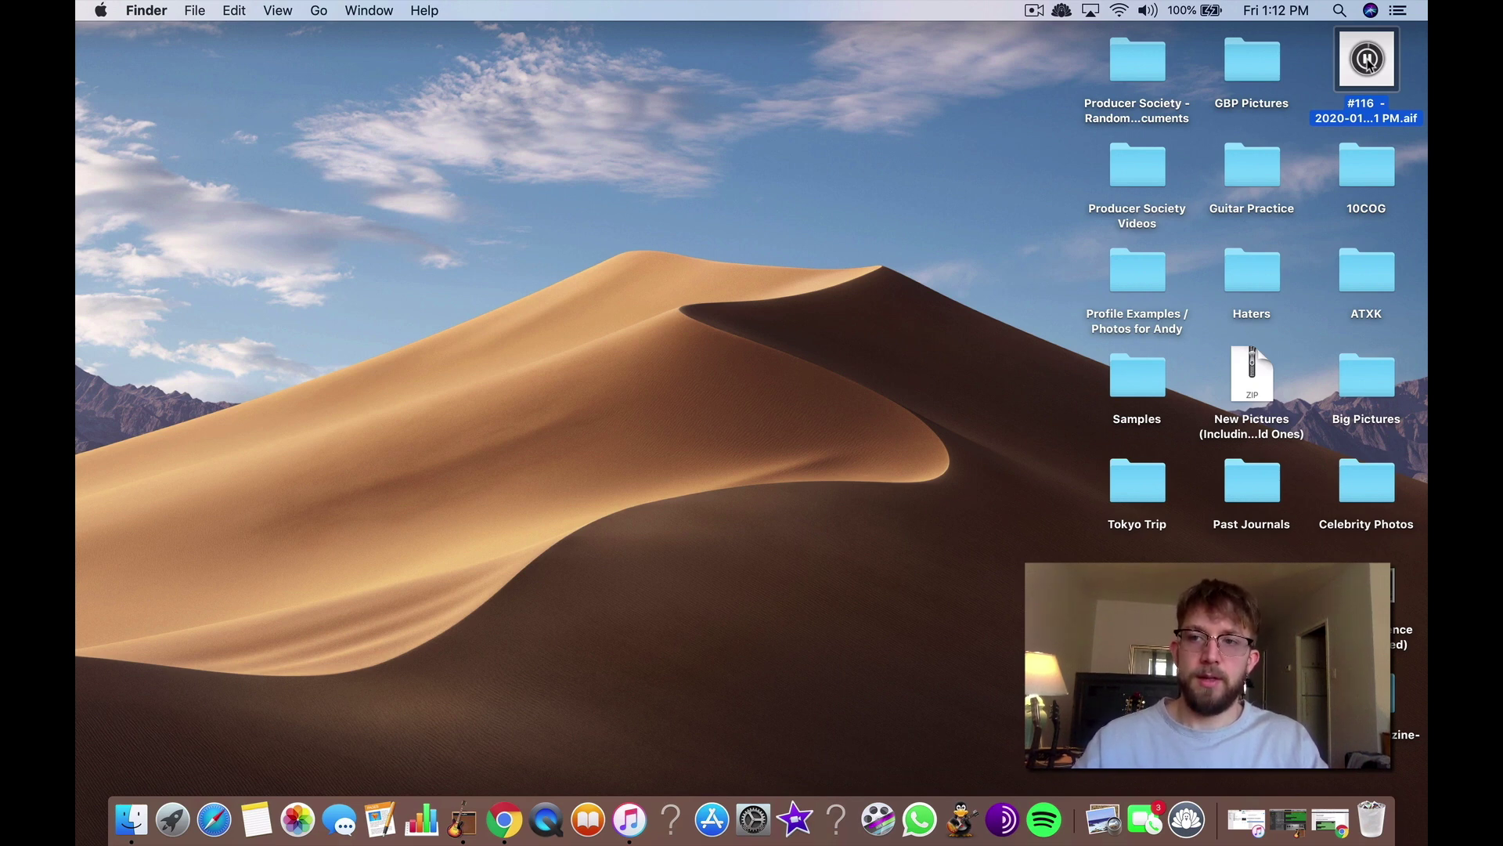
Step: Open the #116 .aif file in iTunes from the desktop
{"action": "double_click", "coordinate": [1350, 79]}
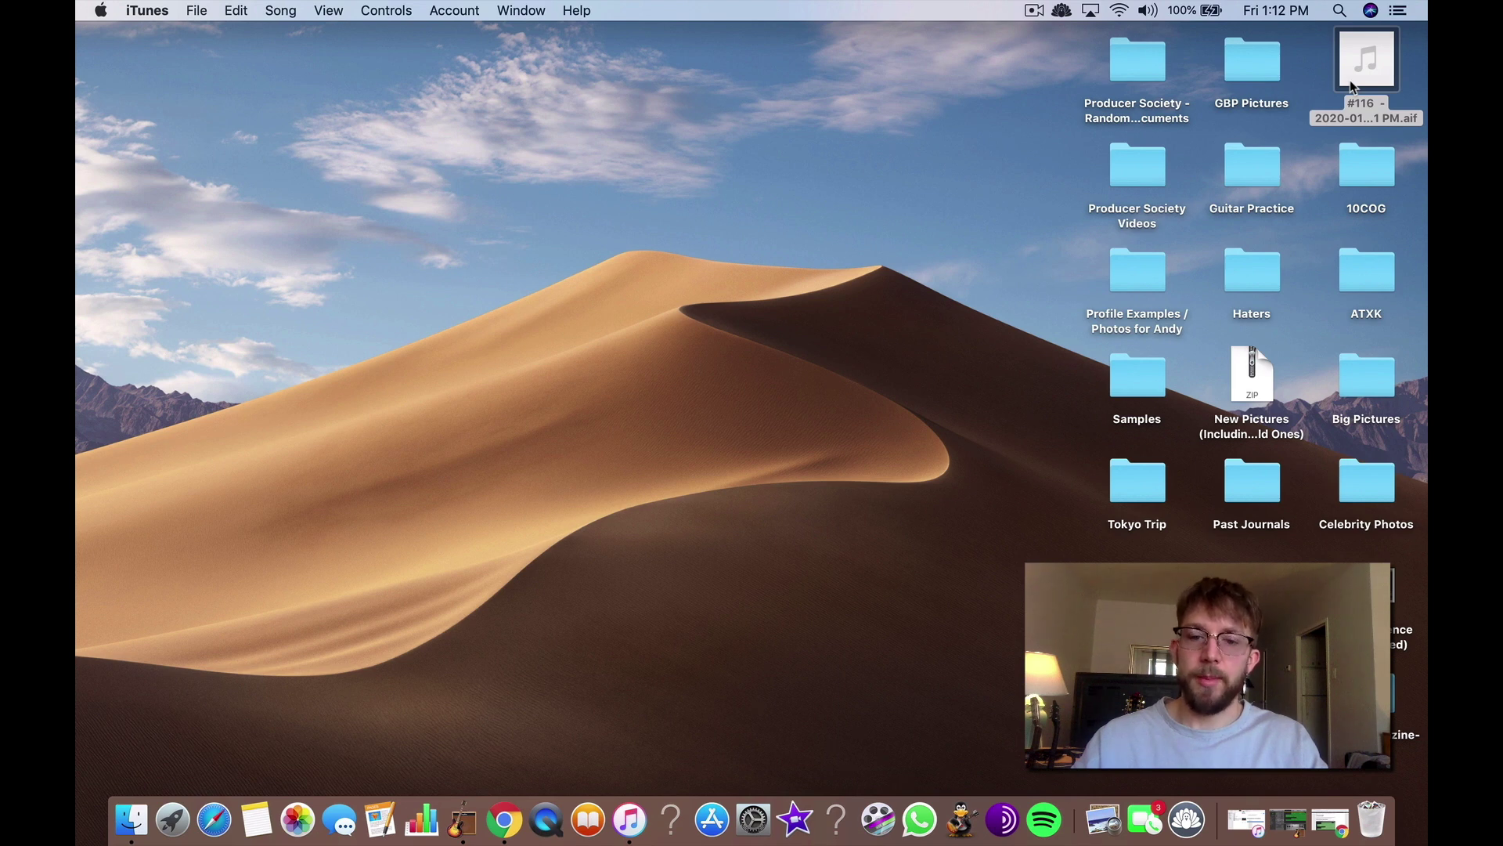
{"action": "left_click", "coordinate": [937, 338]}
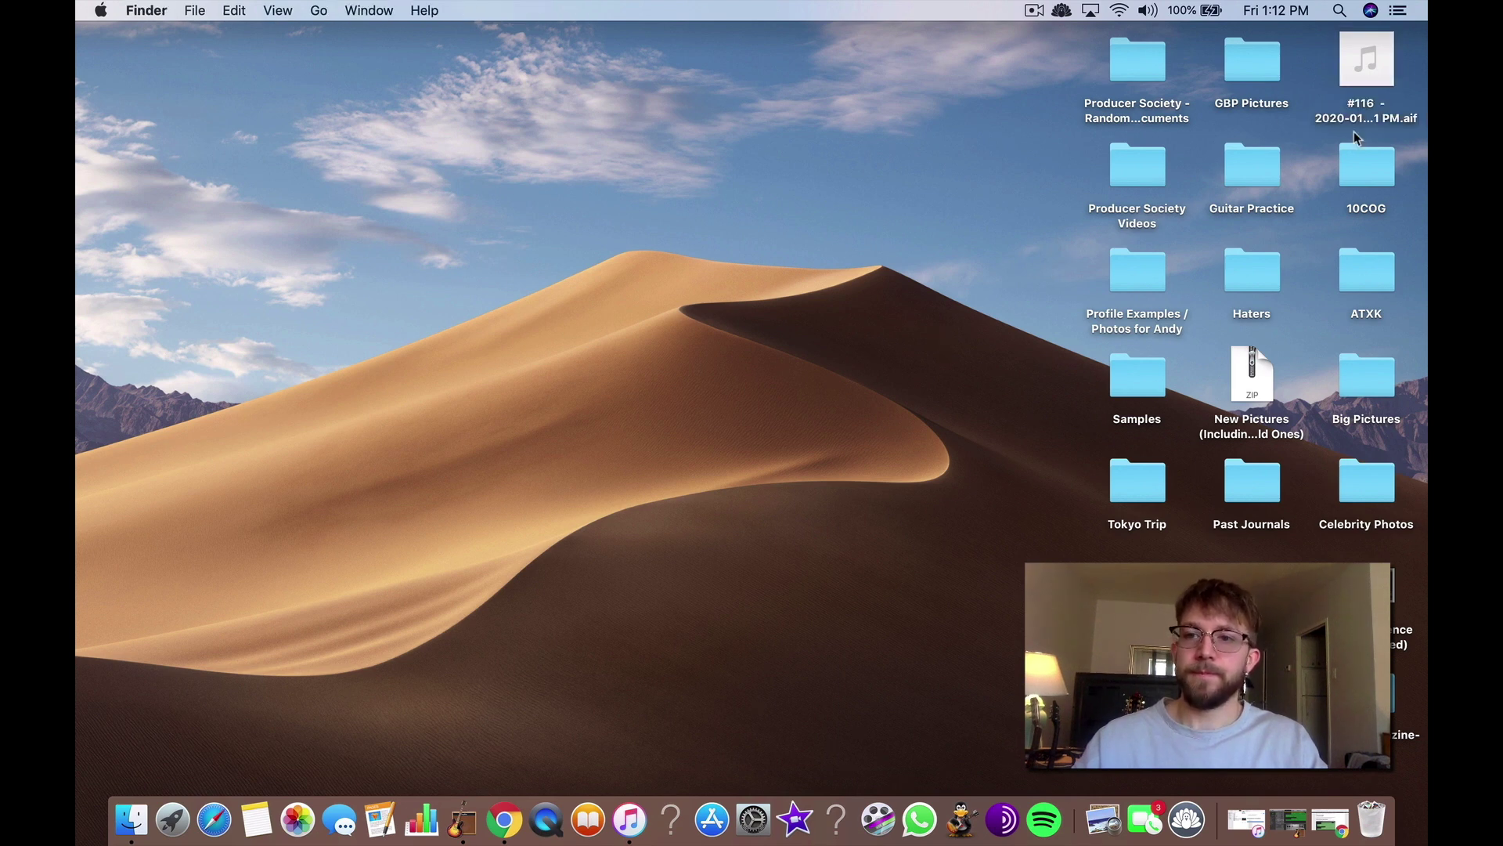
{"action": "double_click", "coordinate": [1345, 76]}
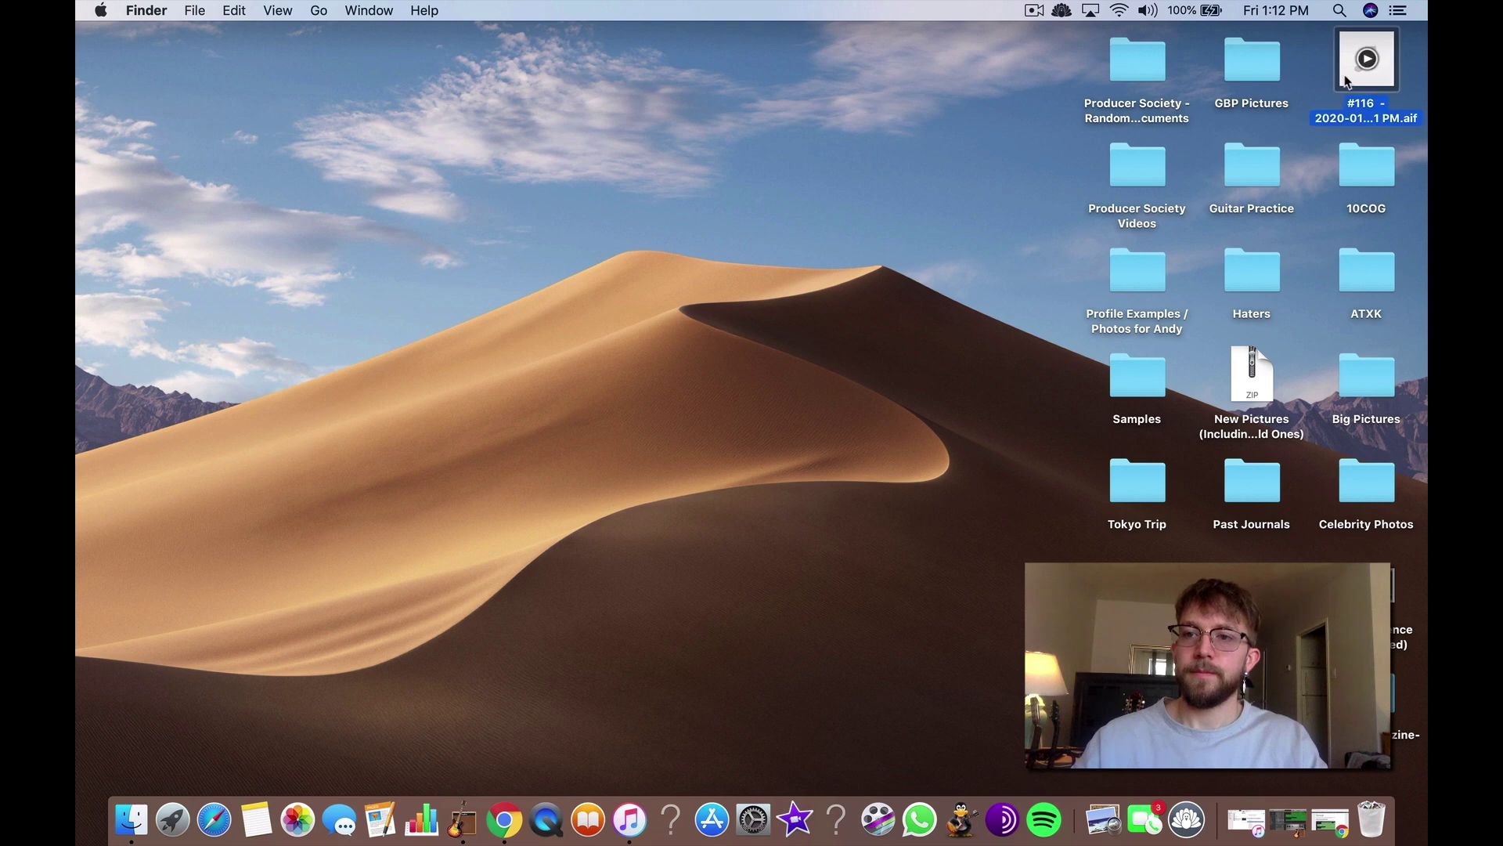
{"action": "left_click", "coordinate": [810, 386]}
Step: Rewind the #116 track in iTunes to 0:00, play its opening silence, then pause
{"action": "left_click", "coordinate": [630, 822]}
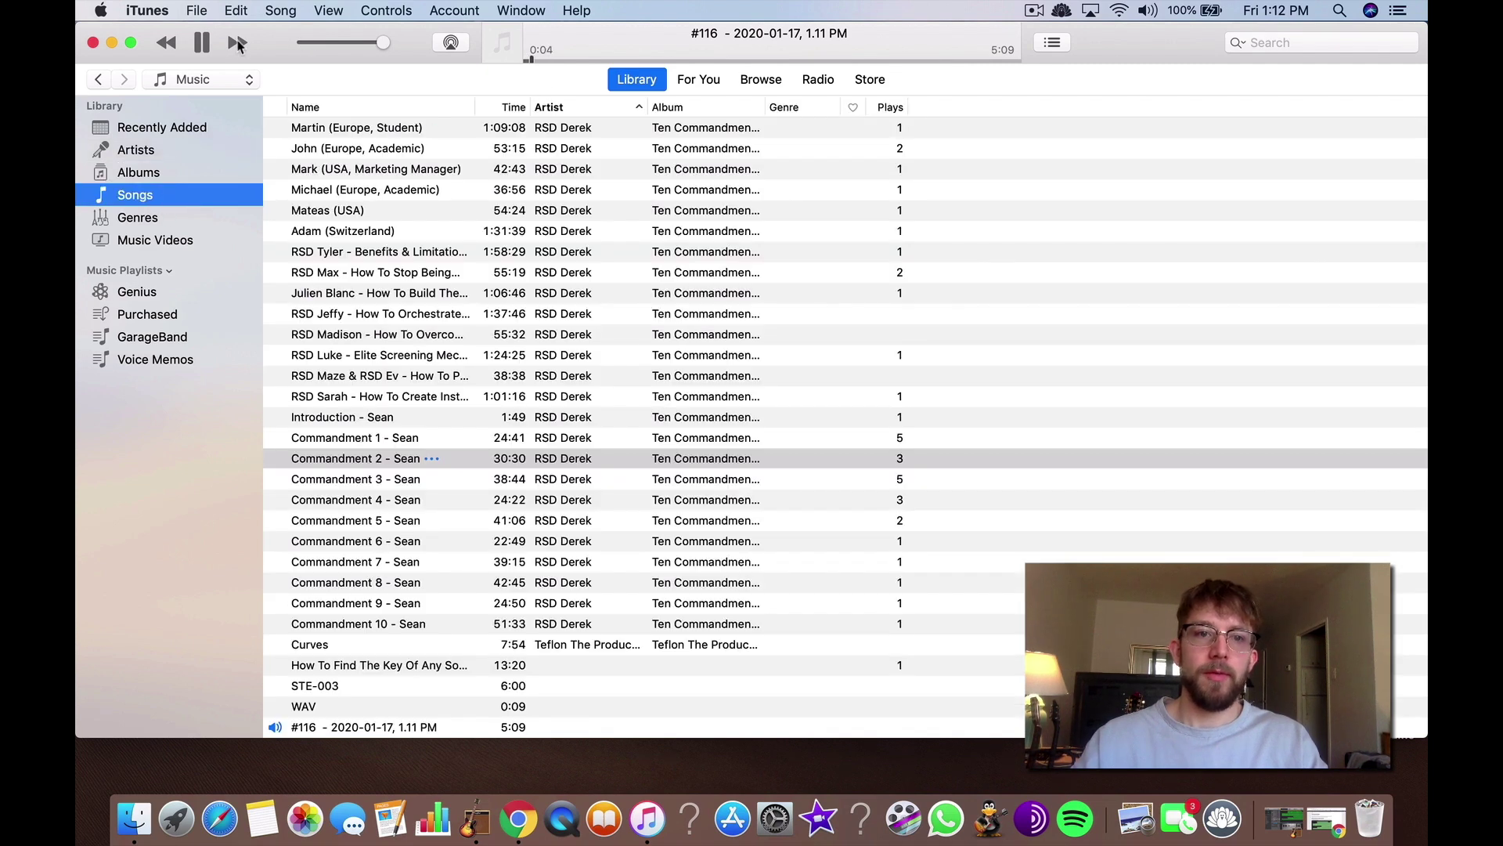
{"action": "left_click", "coordinate": [202, 42]}
{"action": "left_click_drag", "start_coordinate": [533, 61], "coordinate": [466, 61]}
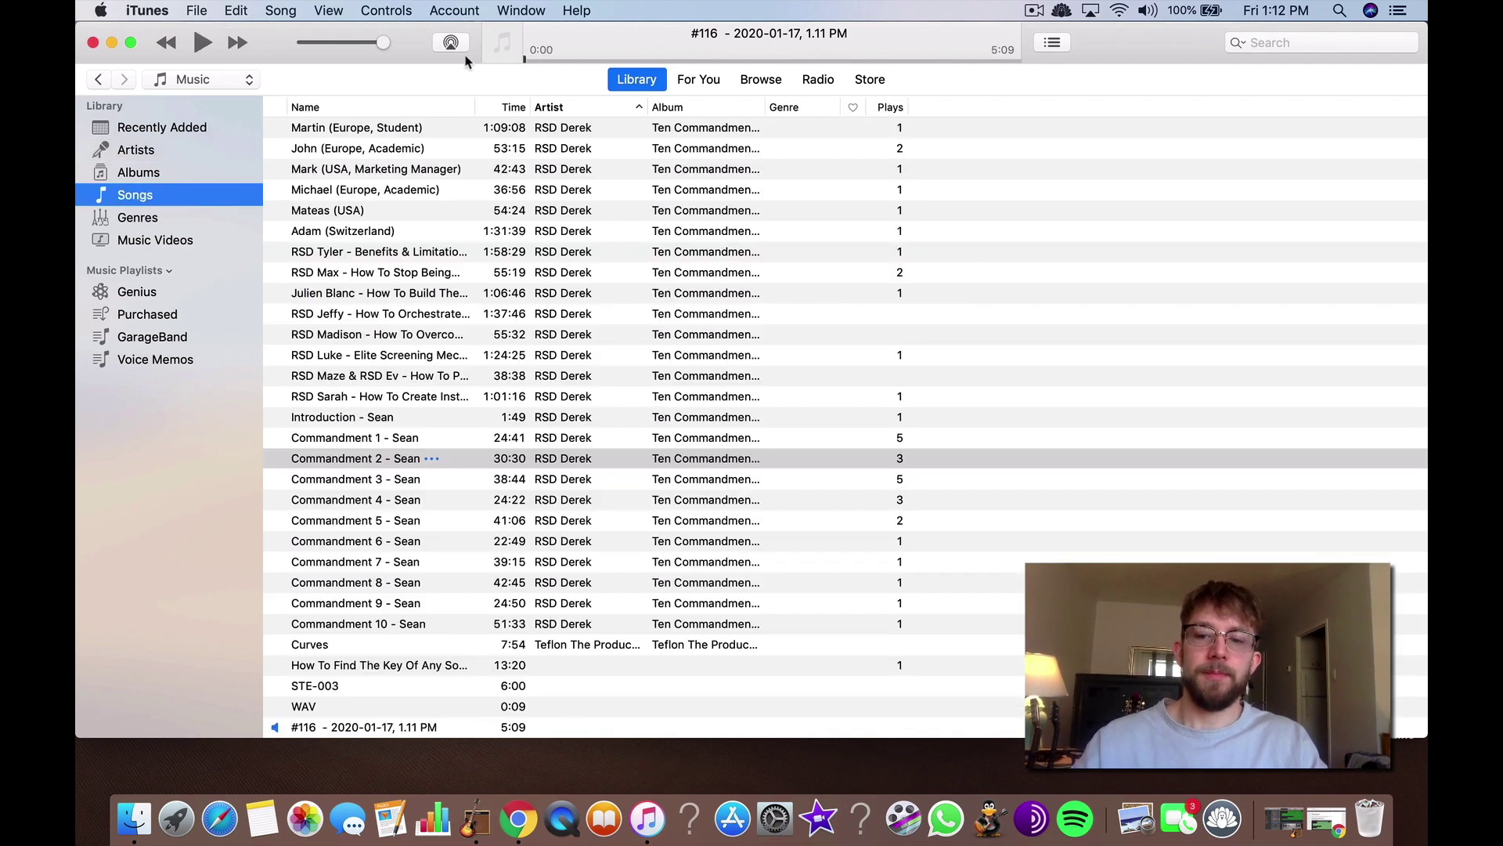
{"action": "key", "text": "XF86AudioRaiseVolume"}
{"action": "left_click", "coordinate": [204, 45]}
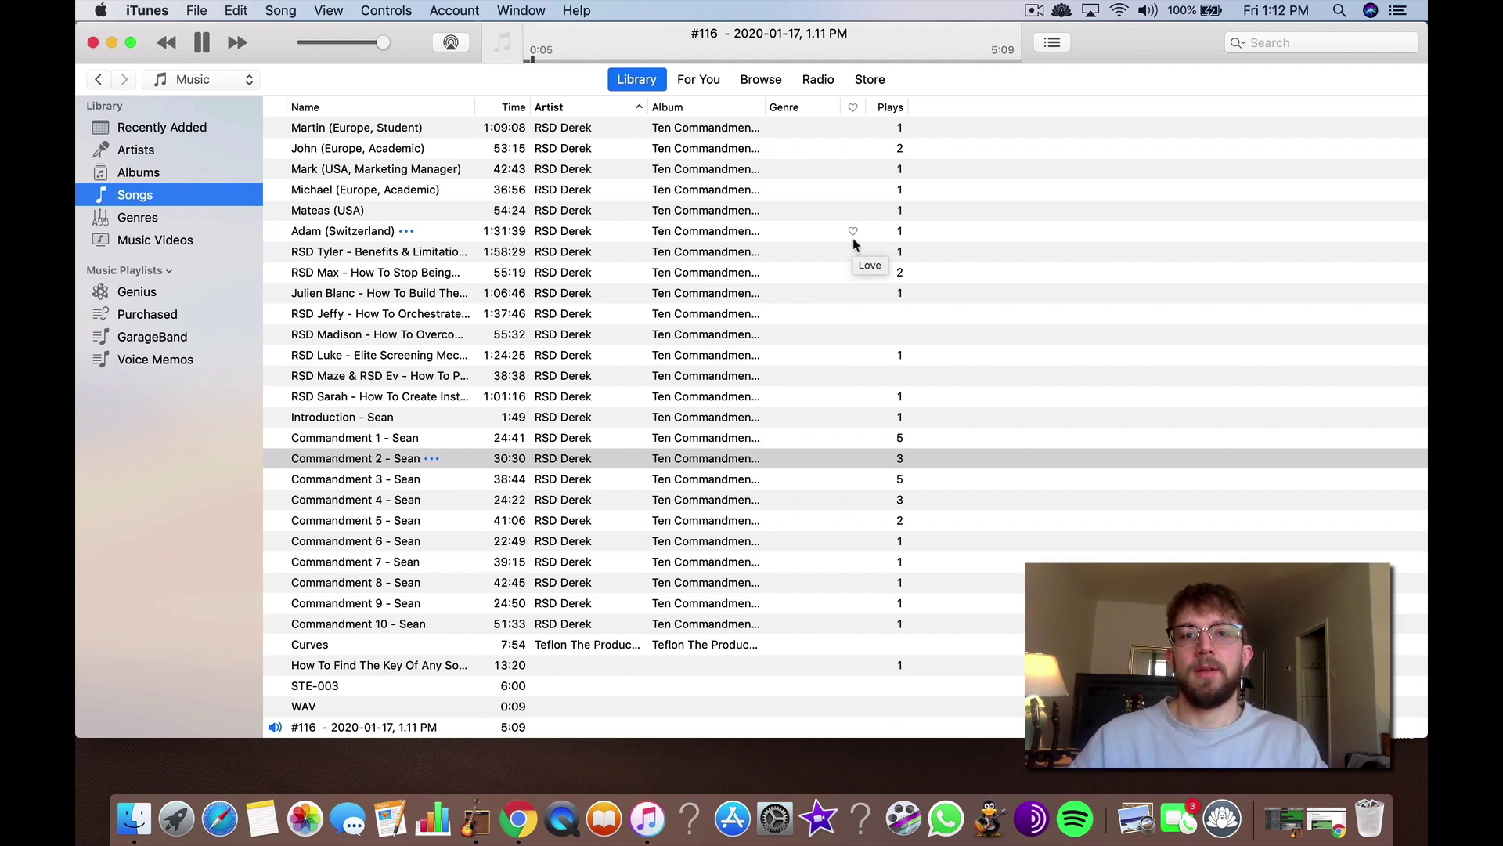
{"action": "left_click", "coordinate": [202, 43]}
Step: Minimize iTunes, choose Monitor On in the feedback warning, and trash the old #116 AIFF
{"action": "left_click", "coordinate": [112, 43]}
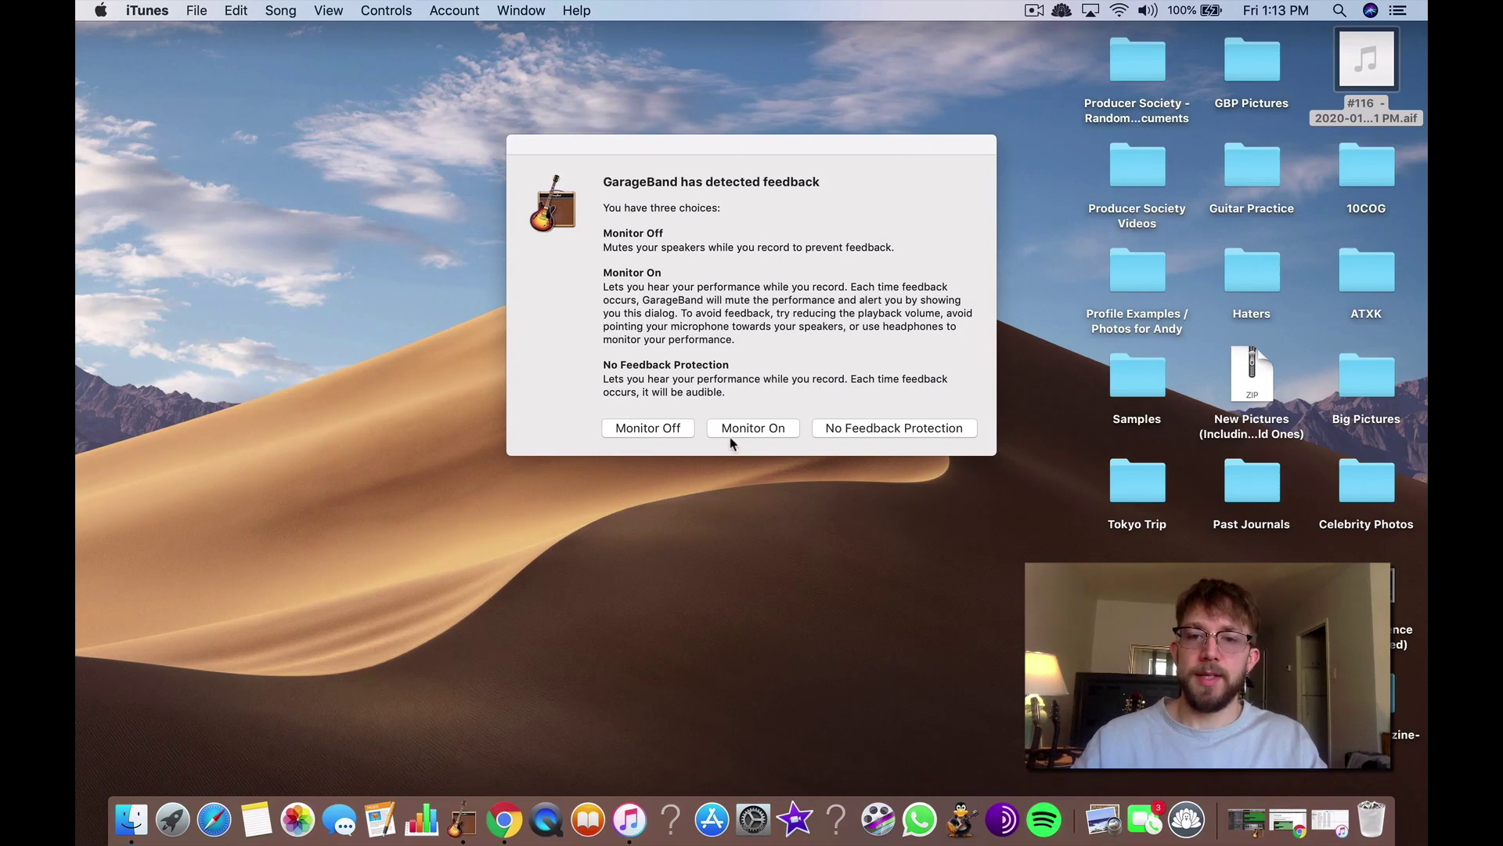
{"action": "left_click", "coordinate": [730, 434]}
{"action": "left_click", "coordinate": [960, 163]}
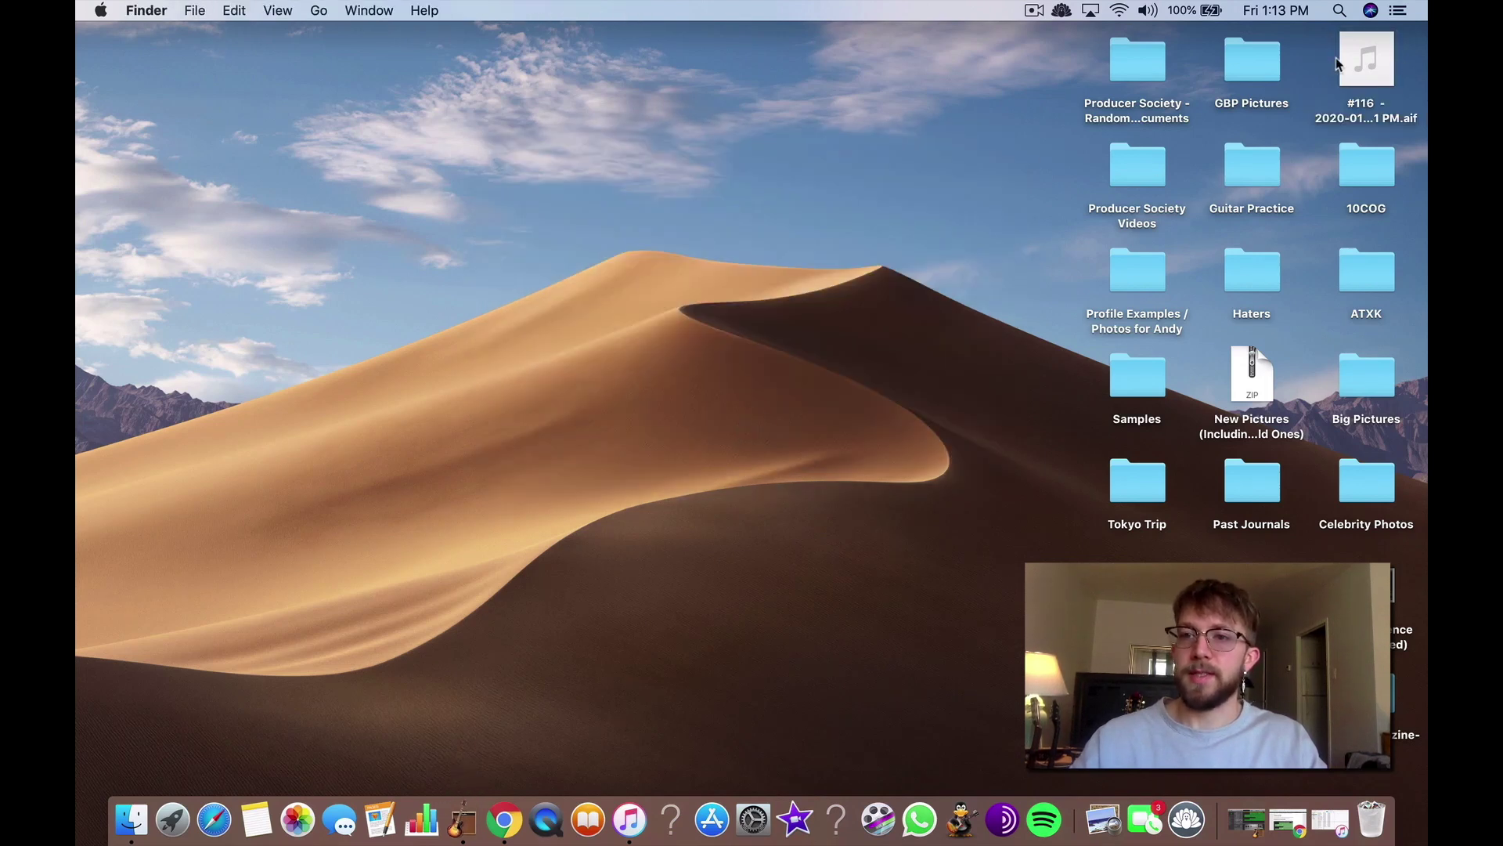
{"action": "left_click", "coordinate": [1387, 101]}
{"action": "key", "text": "Down"}
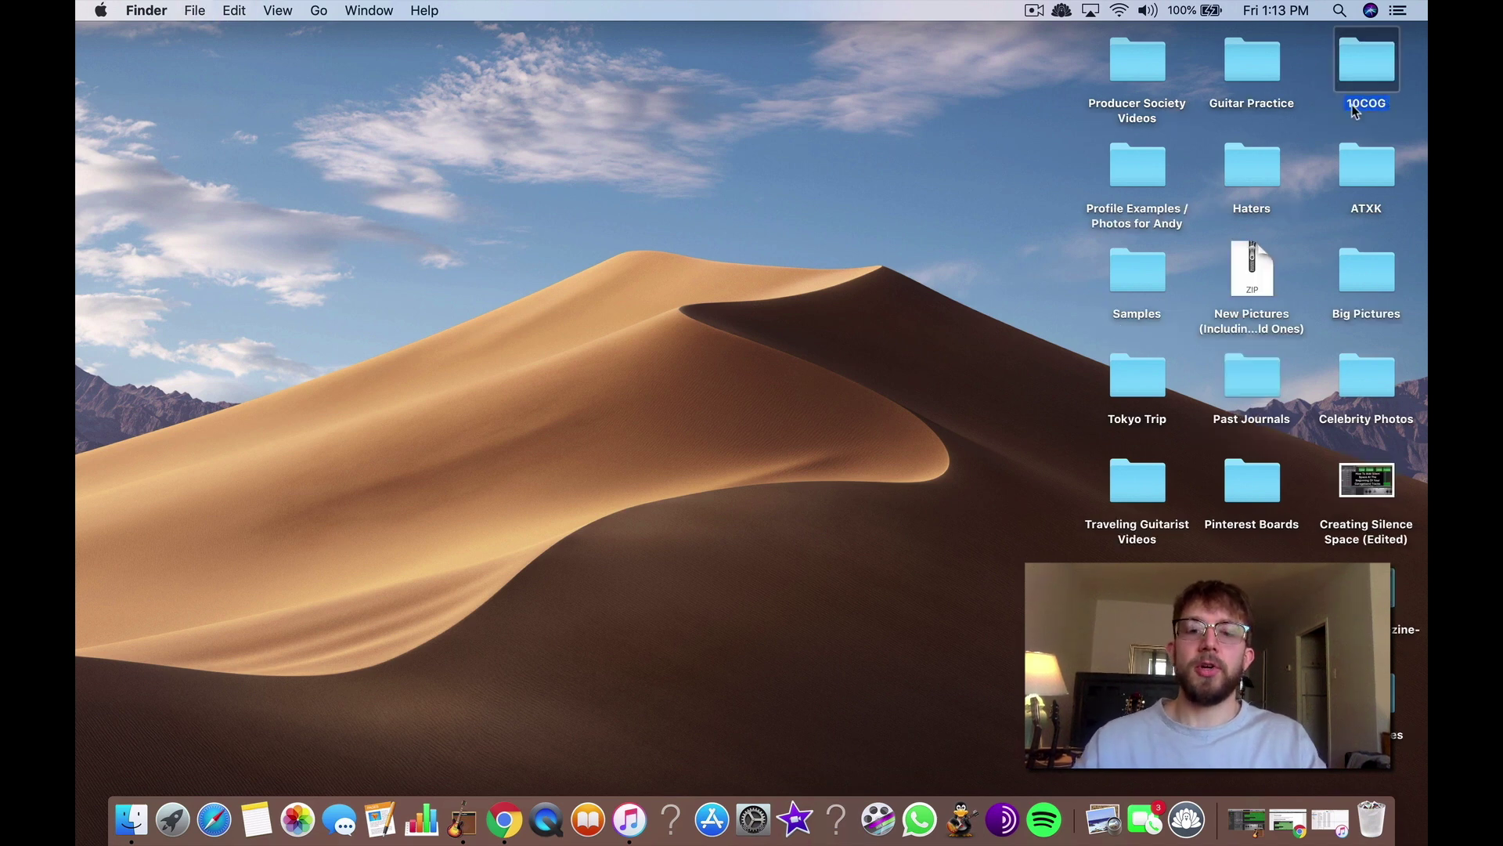
Step: Return to the #116 GarageBand project and scroll across its timeline
{"action": "left_click", "coordinate": [461, 825]}
{"action": "left_click", "coordinate": [462, 832]}
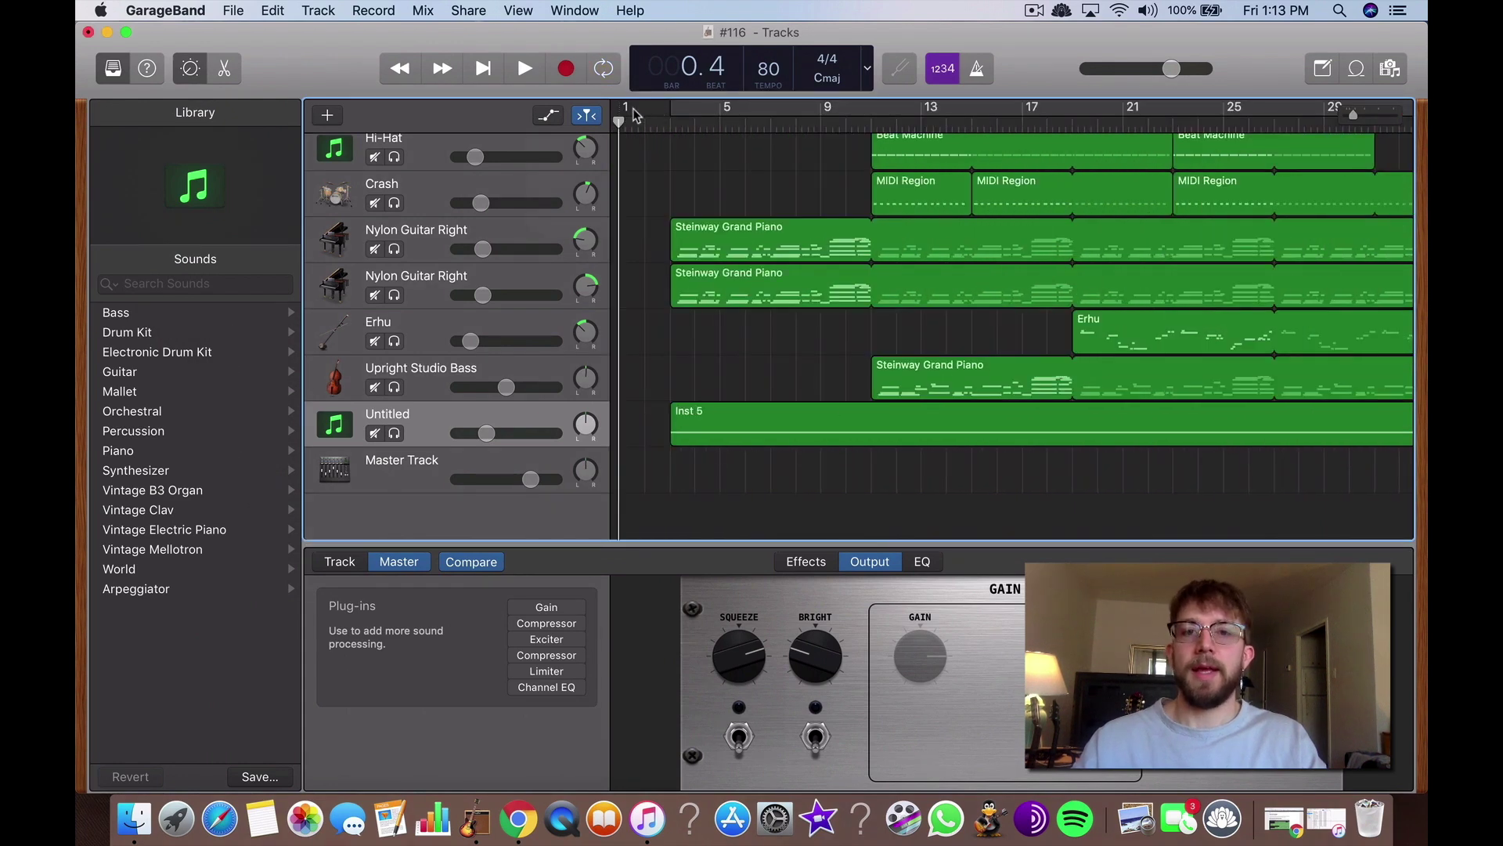
{"action": "scroll", "coordinate": [768, 148], "scroll_direction": "right", "scroll_amount": 15}
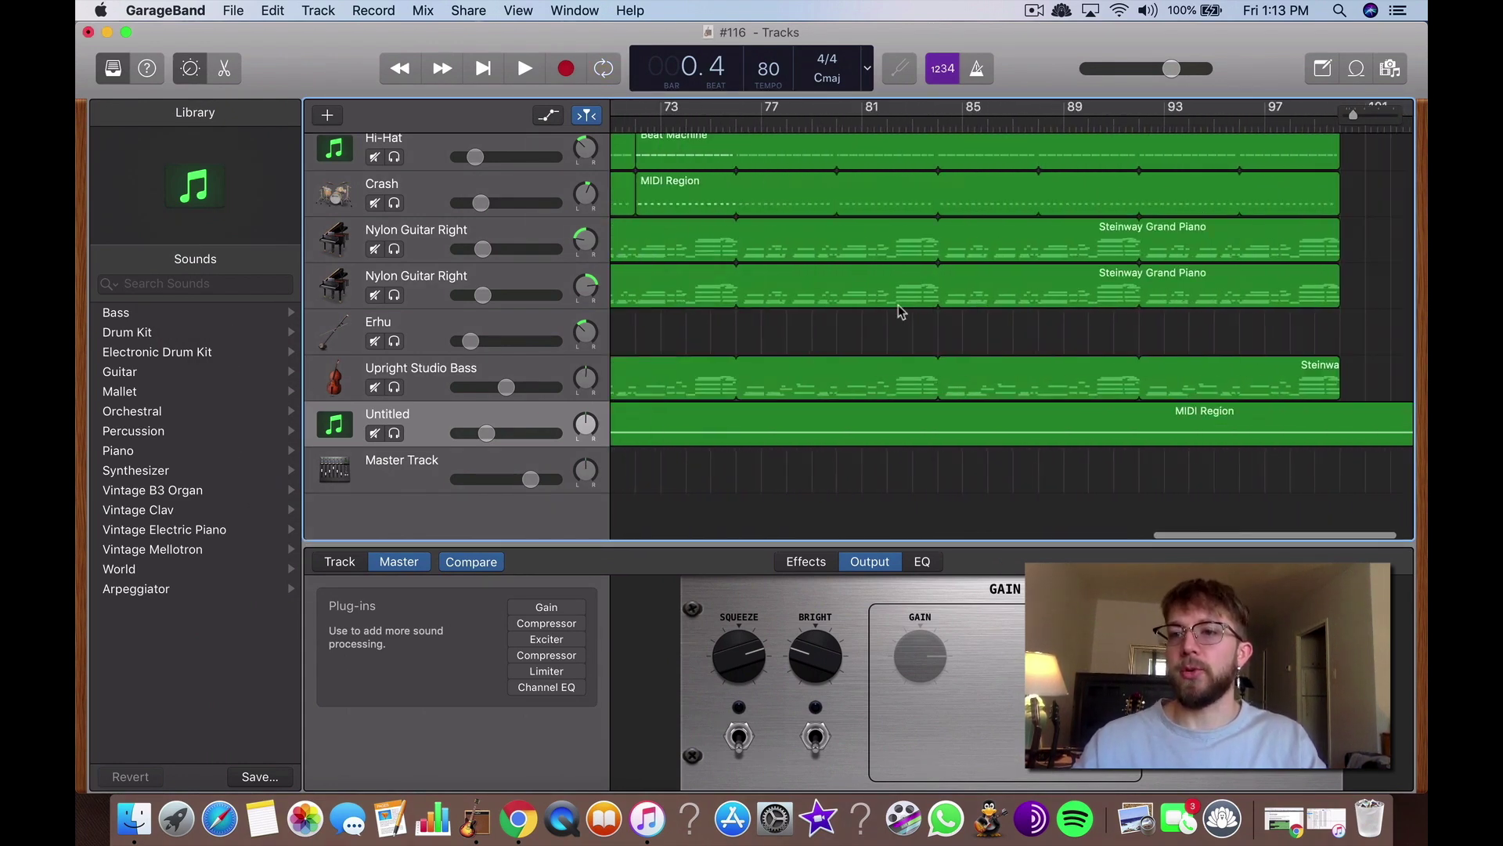
{"action": "scroll", "coordinate": [1112, 274], "scroll_direction": "right", "scroll_amount": 2}
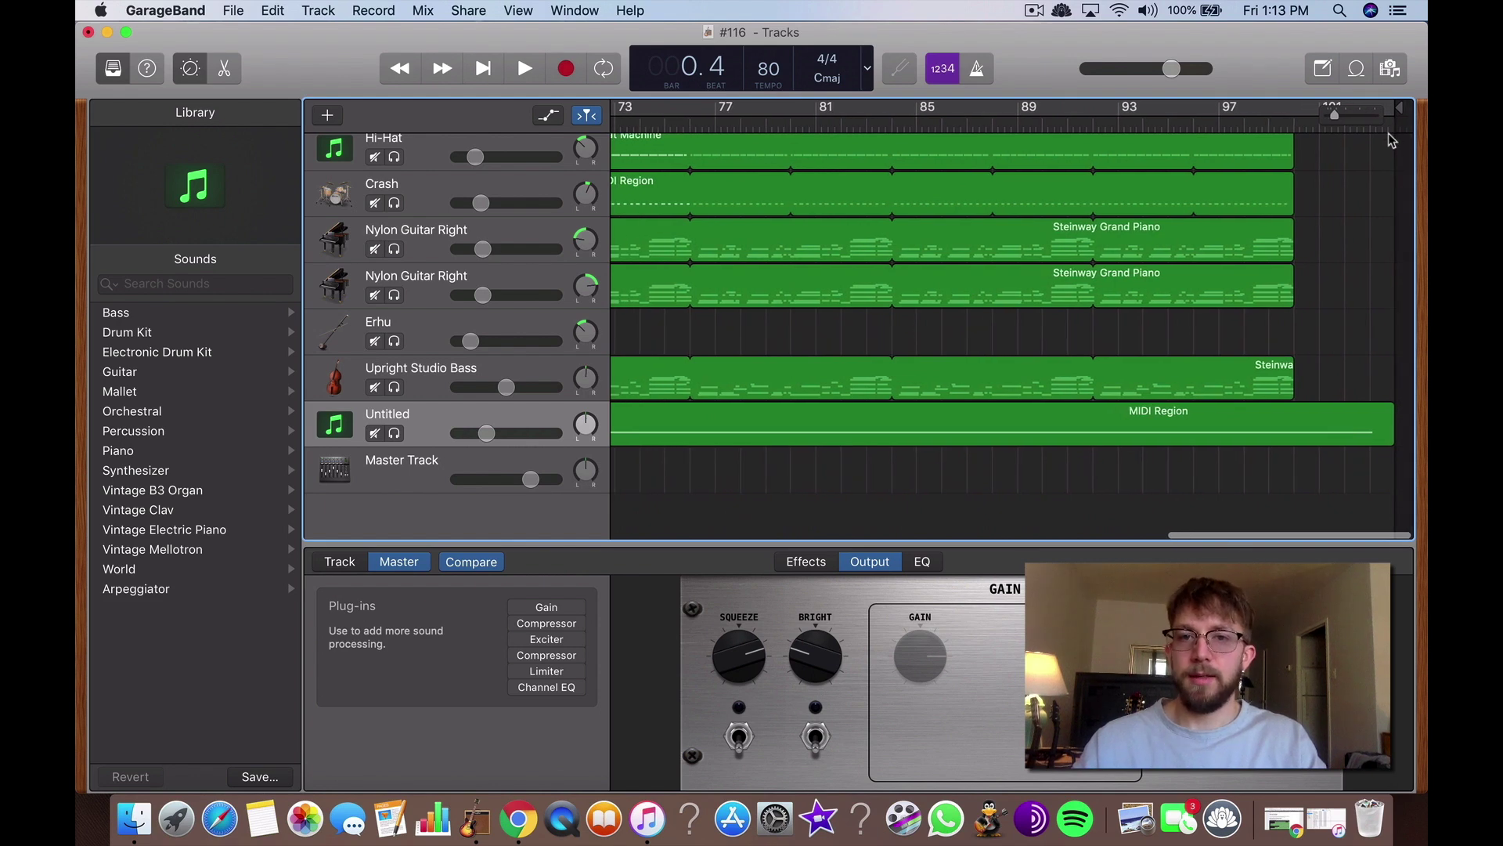
{"action": "scroll", "coordinate": [892, 345], "scroll_direction": "left", "scroll_amount": 10}
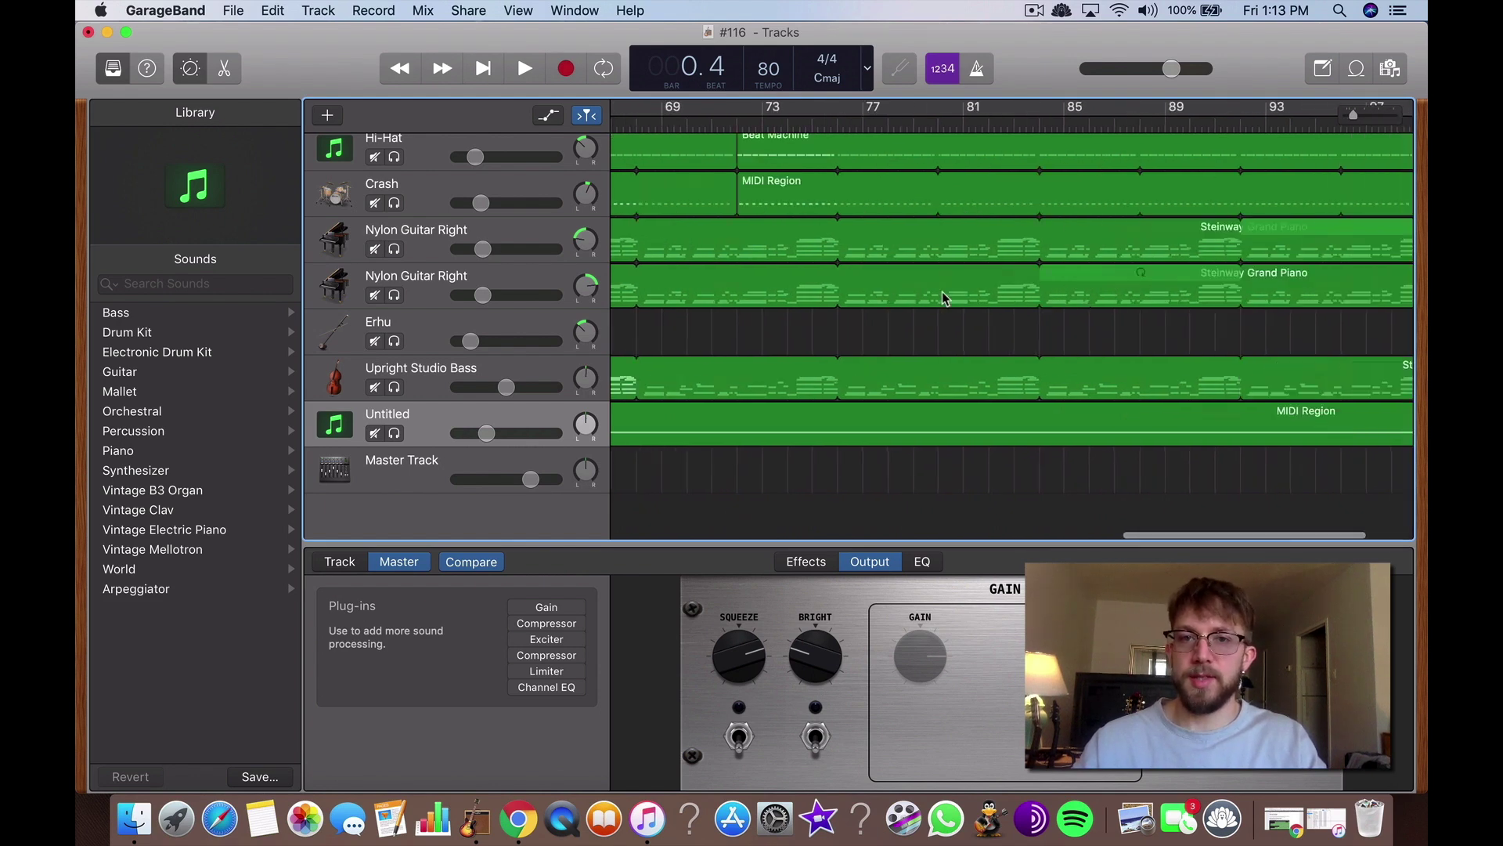
{"action": "scroll", "coordinate": [892, 344], "scroll_direction": "left", "scroll_amount": 15}
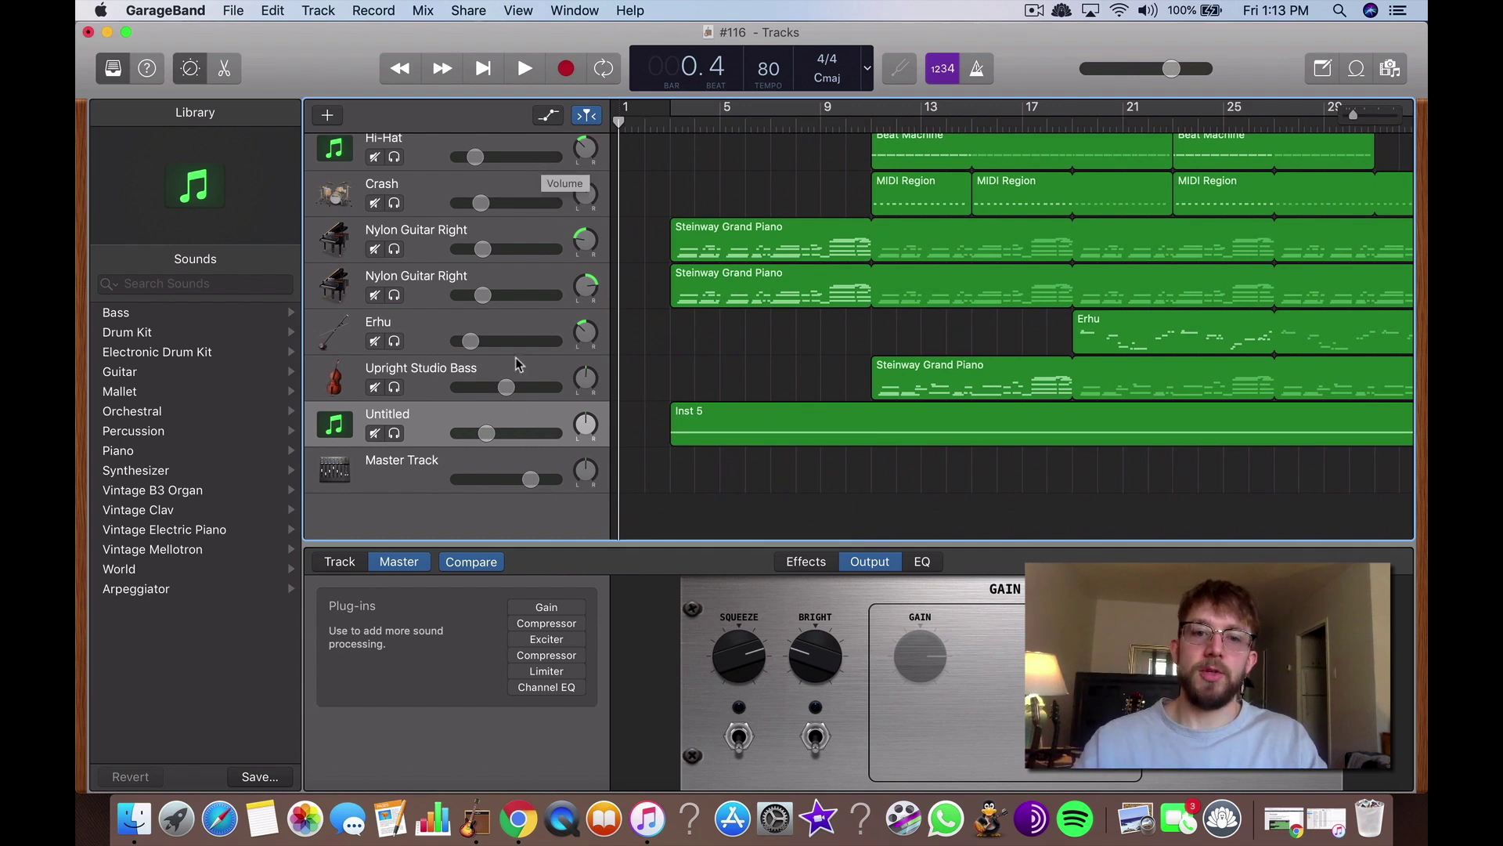
{"action": "scroll", "coordinate": [712, 329], "scroll_direction": "up", "scroll_amount": 5}
{"action": "scroll", "coordinate": [711, 328], "scroll_direction": "down", "scroll_amount": 5}
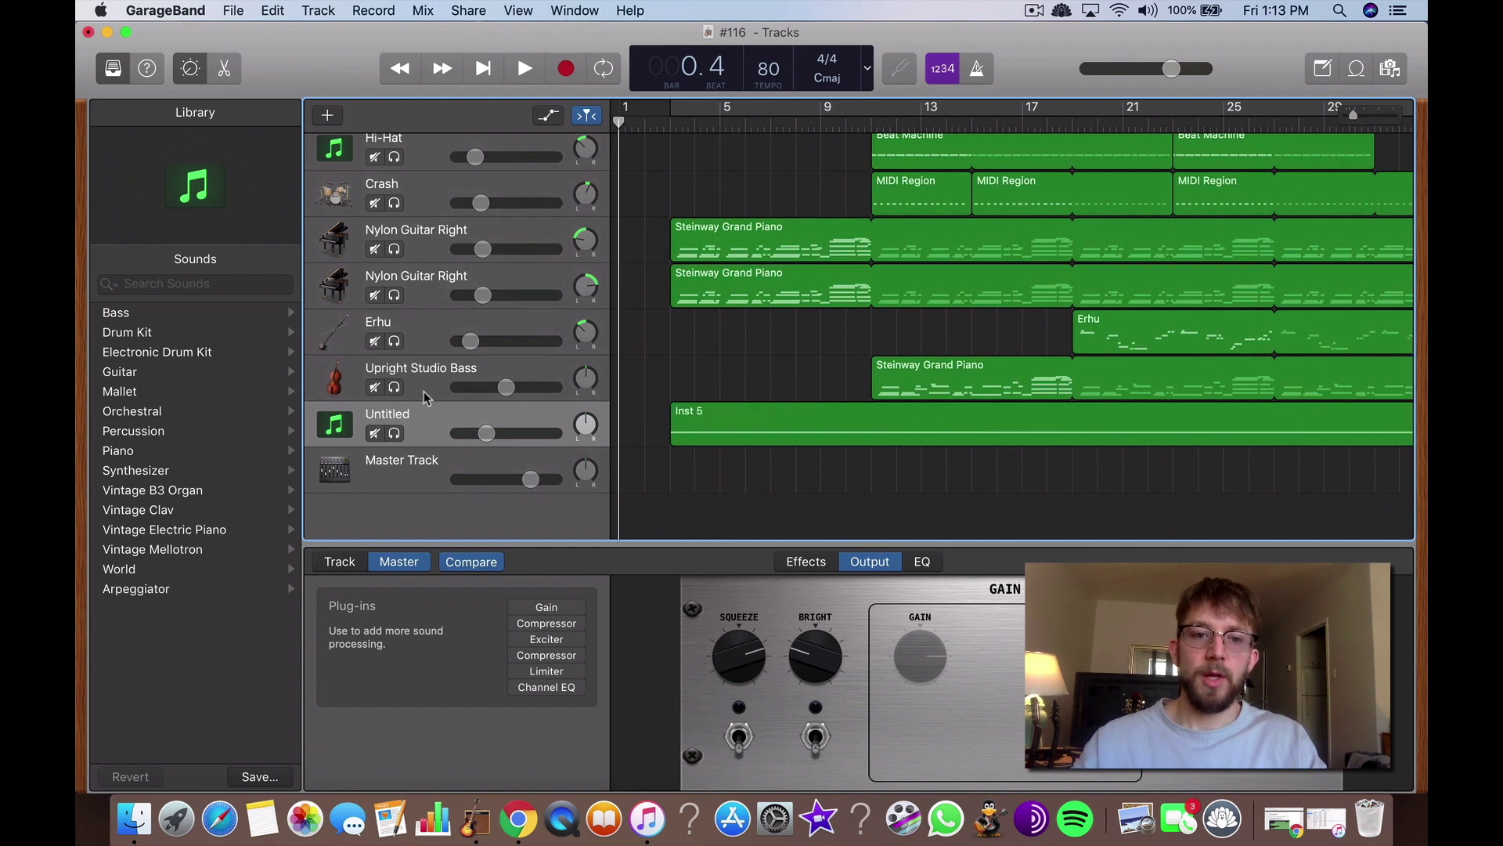
Step: Create an empty MIDI region at bar 1 of Upright Studio Bass, lengthened to about bar 3
{"action": "left_click", "coordinate": [667, 379]}
{"action": "right_click", "coordinate": [683, 378]}
{"action": "left_click", "coordinate": [683, 377]}
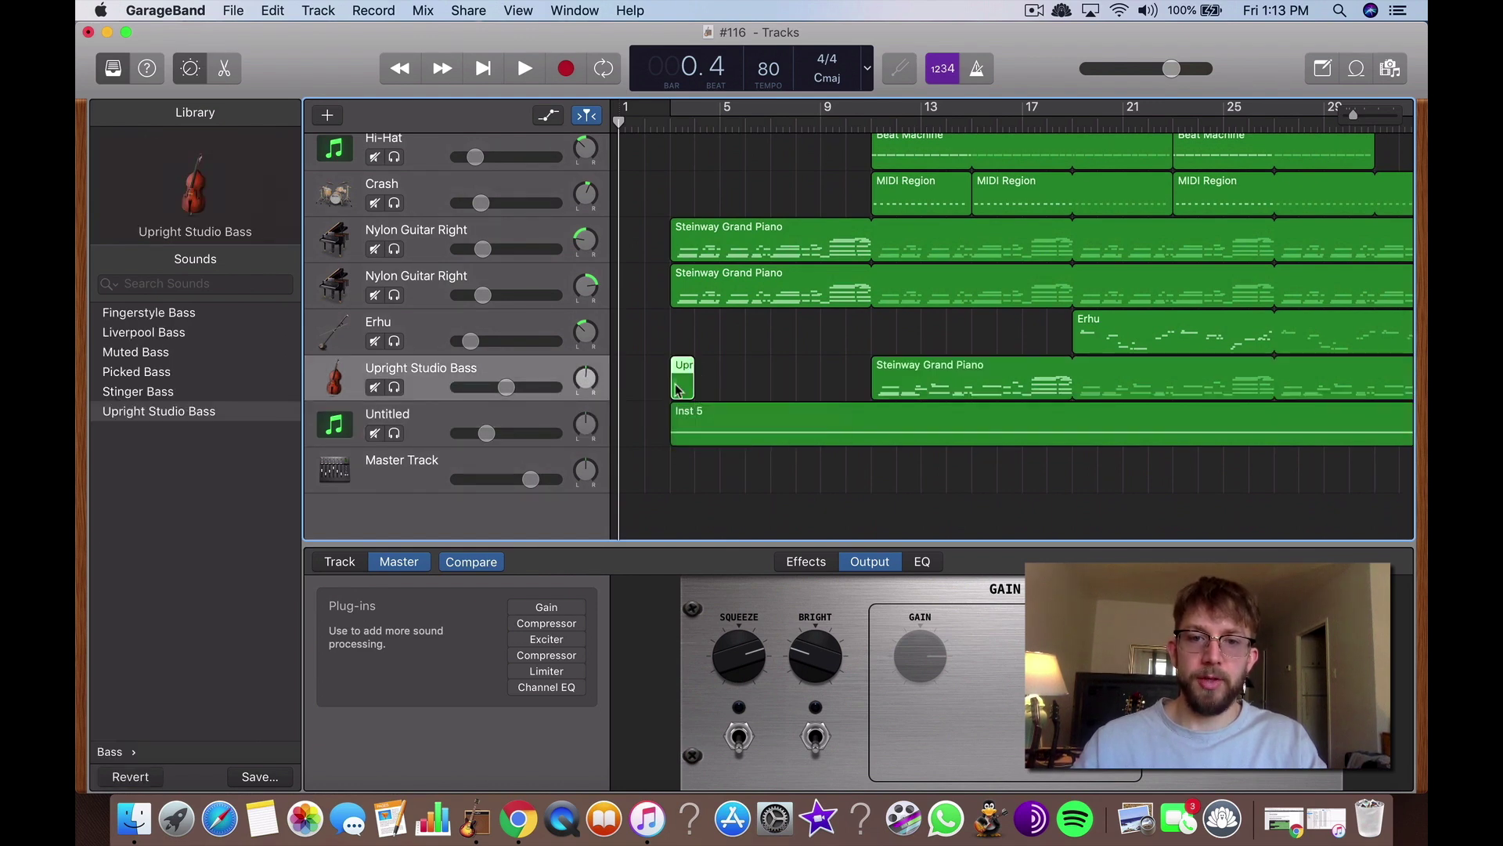
{"action": "mouse_move", "coordinate": [682, 380]}
{"action": "left_mouse_down"}
{"action": "mouse_move", "coordinate": [607, 386]}
{"action": "mouse_move", "coordinate": [670, 395]}
{"action": "left_mouse_up"}
{"action": "scroll", "coordinate": [754, 376], "scroll_direction": "up", "scroll_amount": 1}
{"action": "scroll", "coordinate": [754, 376], "scroll_direction": "up", "scroll_amount": 5}
{"action": "scroll", "coordinate": [754, 376], "scroll_direction": "down", "scroll_amount": 5}
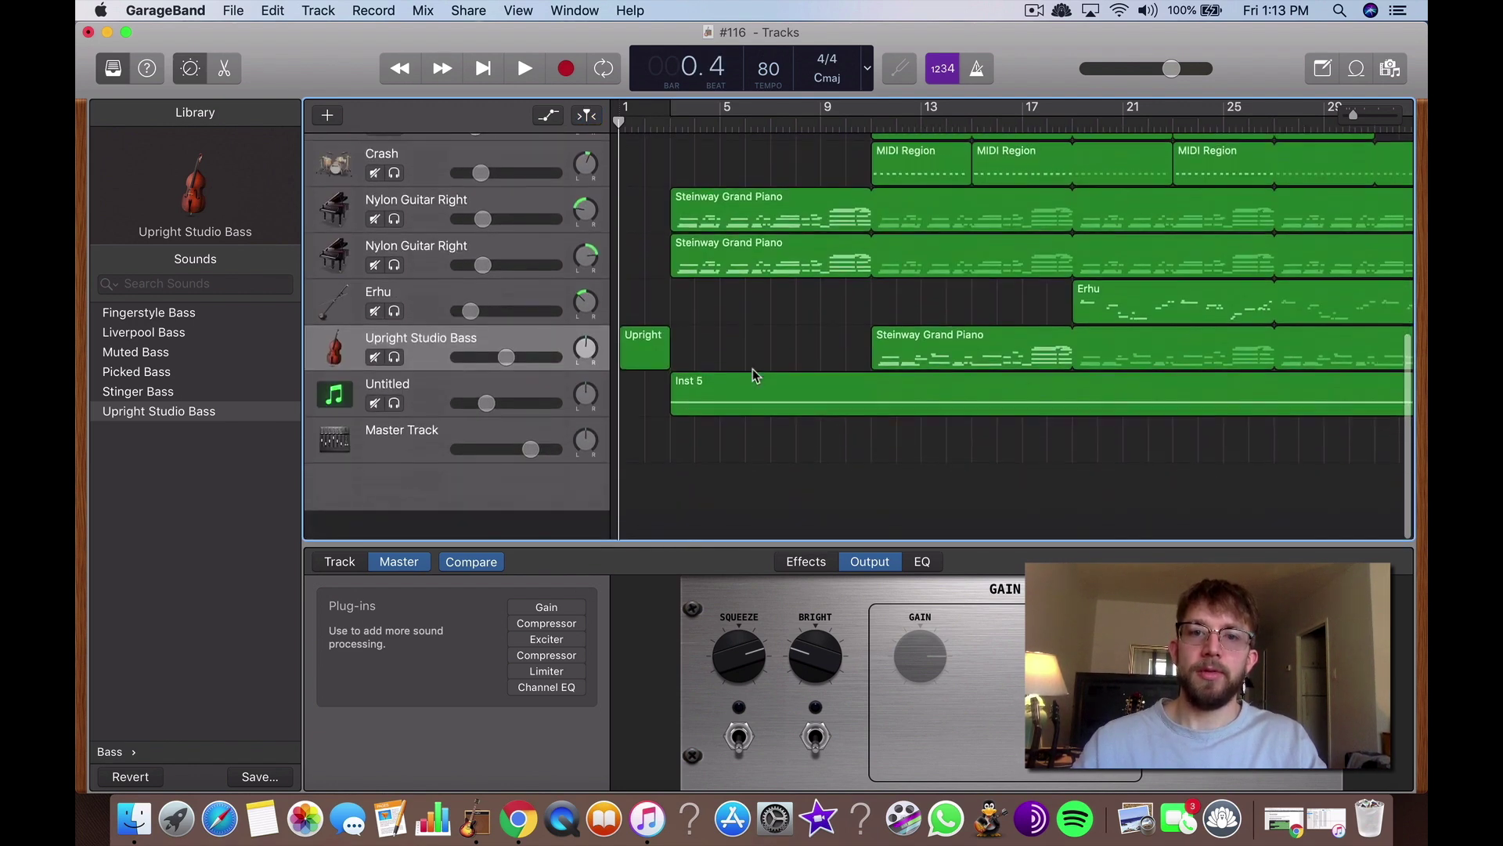
{"action": "scroll", "coordinate": [754, 375], "scroll_direction": "up", "scroll_amount": 7}
{"action": "scroll", "coordinate": [754, 376], "scroll_direction": "down", "scroll_amount": 8}
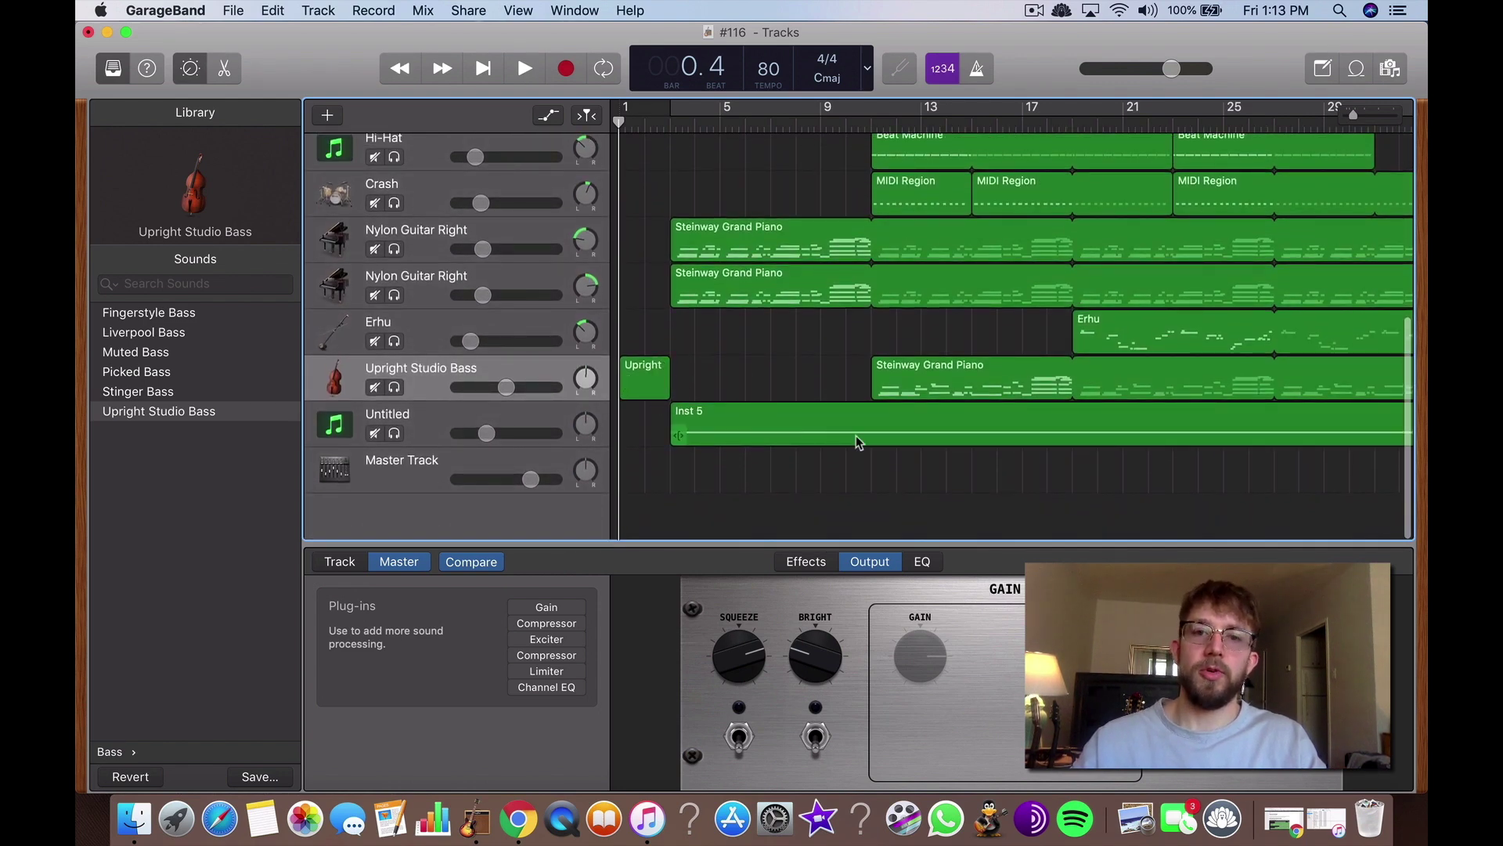
{"action": "scroll", "coordinate": [857, 439], "scroll_direction": "up", "scroll_amount": 7}
{"action": "scroll", "coordinate": [856, 435], "scroll_direction": "down", "scroll_amount": 8}
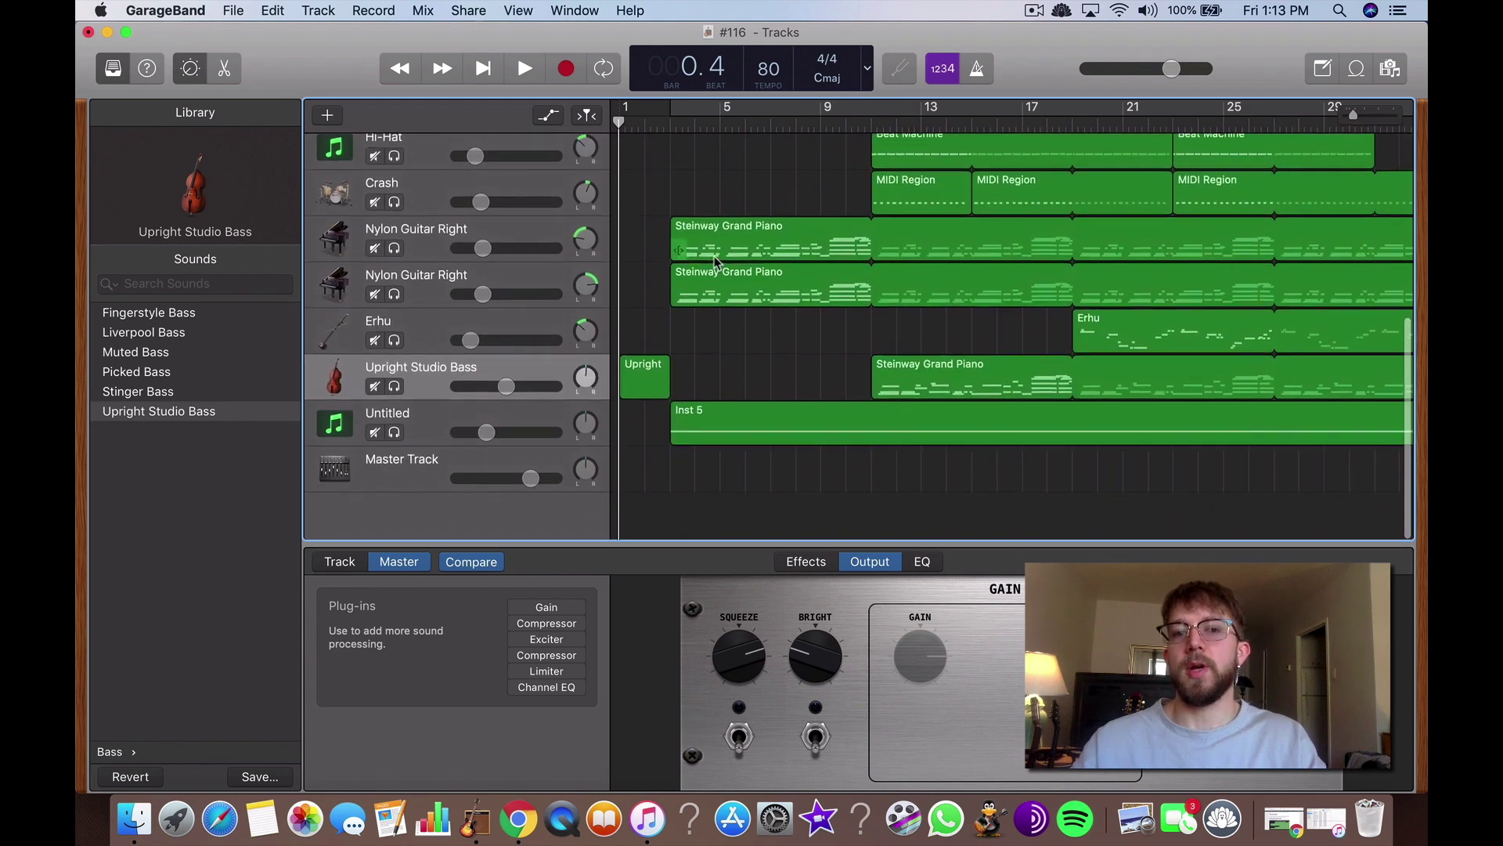
{"action": "scroll", "coordinate": [715, 262], "scroll_direction": "up", "scroll_amount": 8}
{"action": "scroll", "coordinate": [715, 262], "scroll_direction": "down", "scroll_amount": 8}
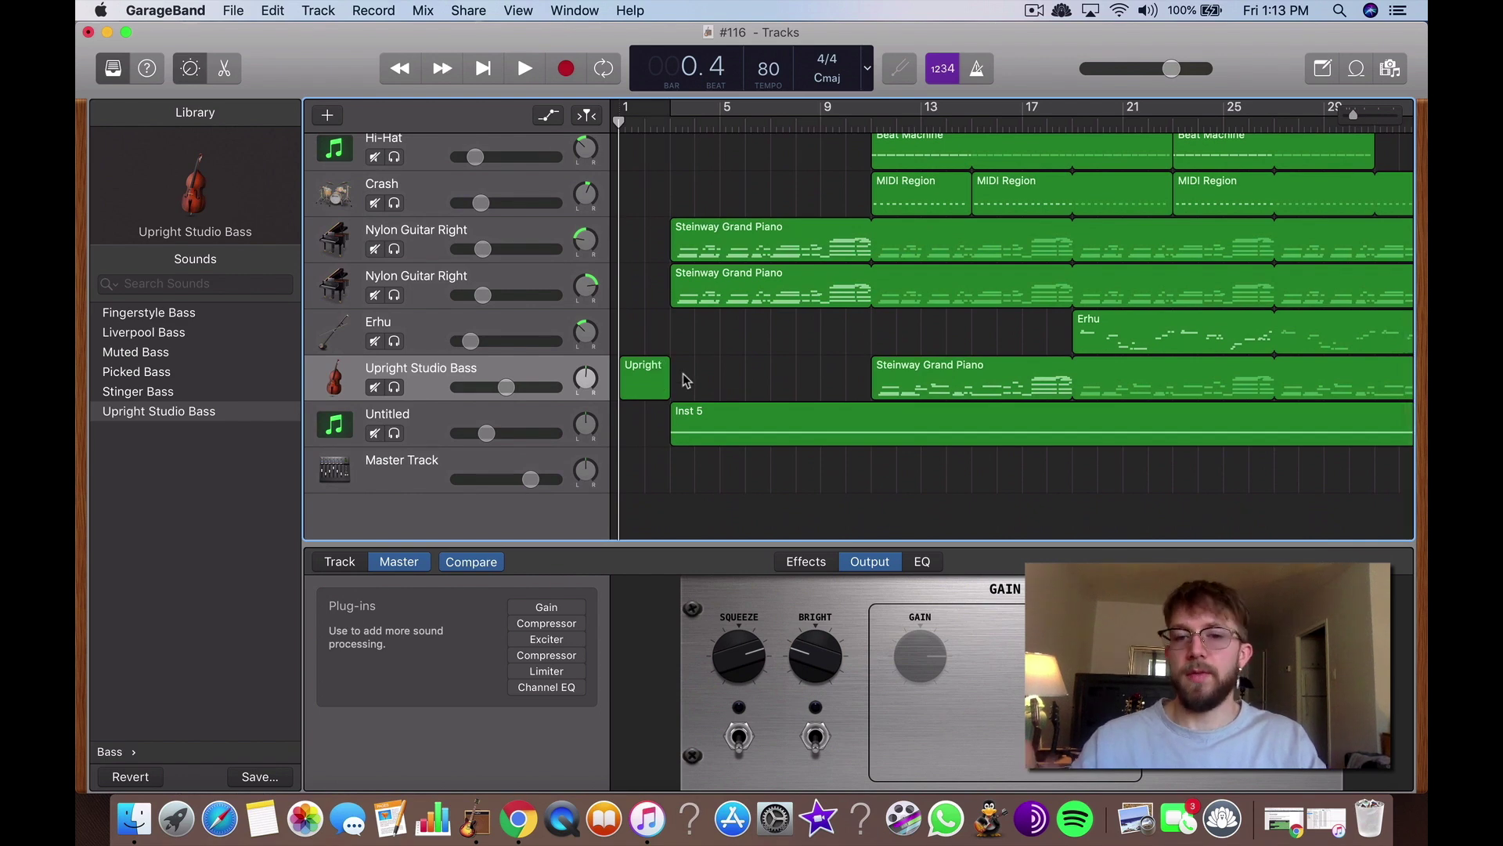
Step: Select and delete the trial Upright Studio Bass region
{"action": "left_click_drag", "start_coordinate": [713, 357], "coordinate": [626, 374]}
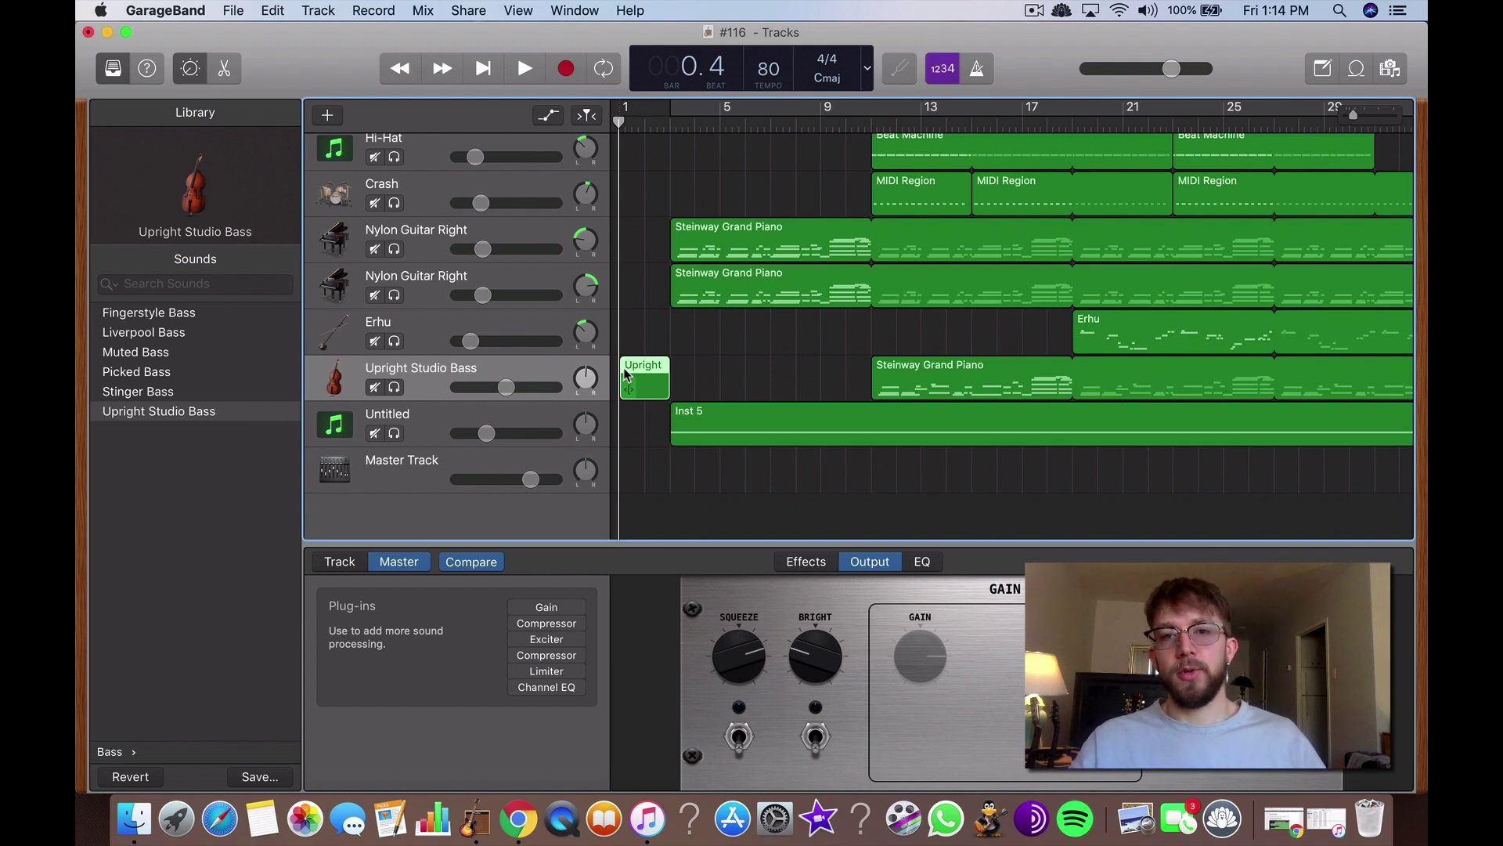
{"action": "left_click", "coordinate": [712, 369]}
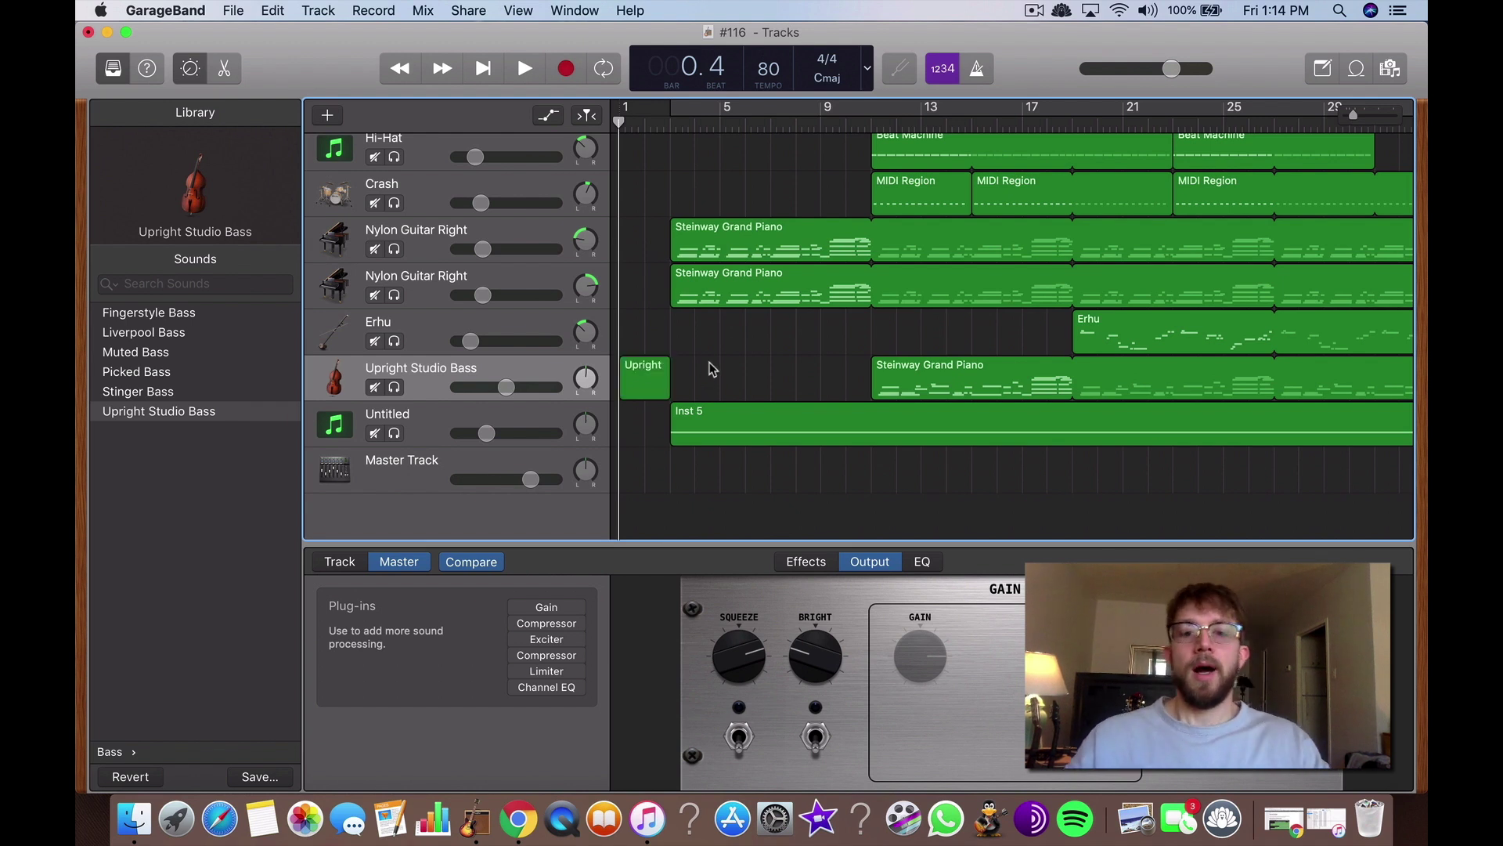
{"action": "left_click", "coordinate": [648, 363]}
{"action": "key", "text": "Delete"}
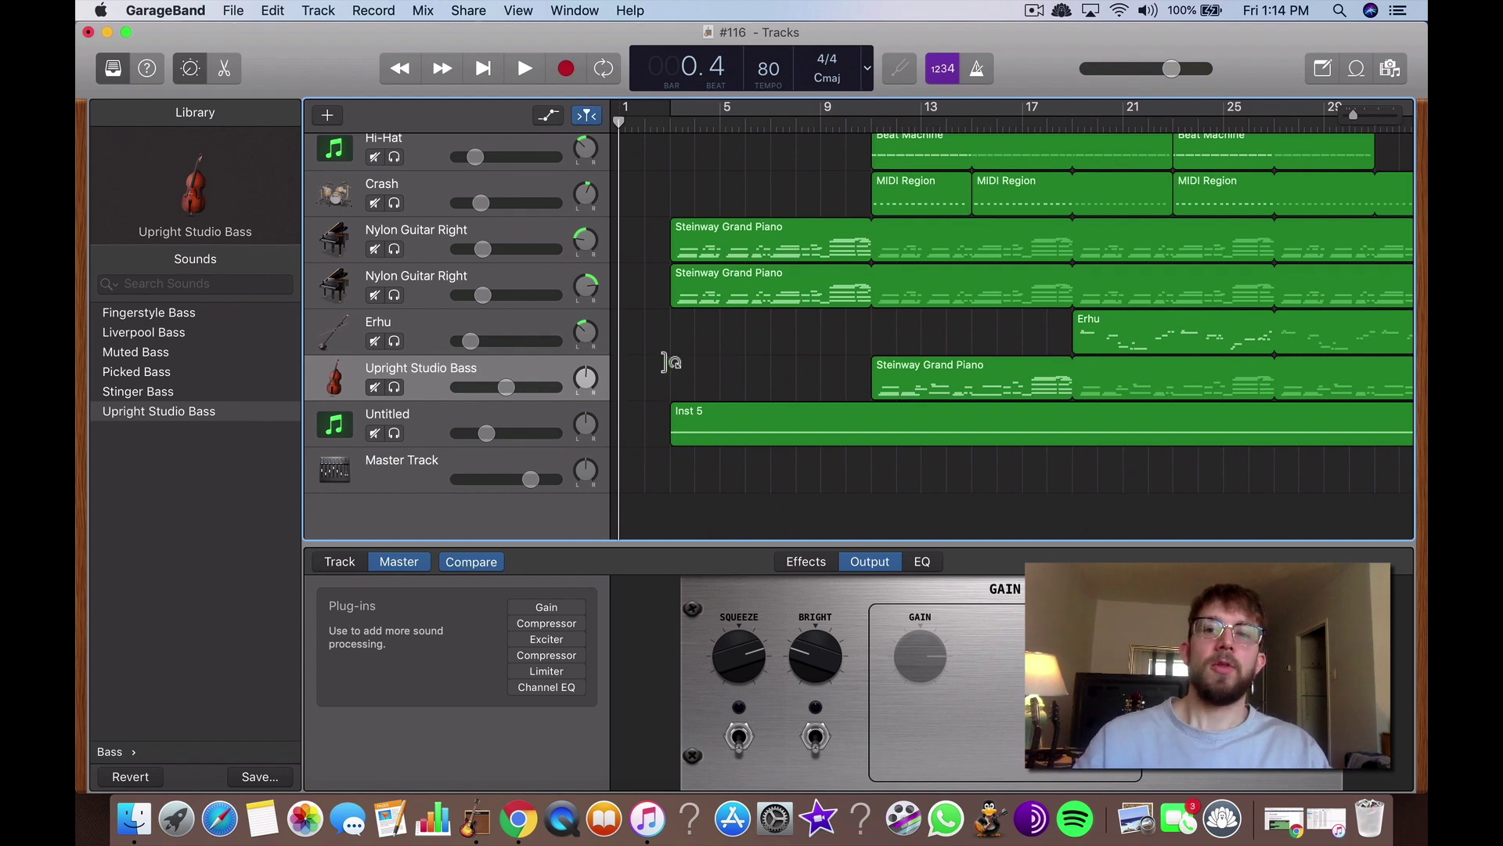
Step: Zoom to fit all regions with Z, minimize the project window, and stop the screen recording
{"action": "scroll", "coordinate": [665, 362], "scroll_direction": "up", "scroll_amount": 8}
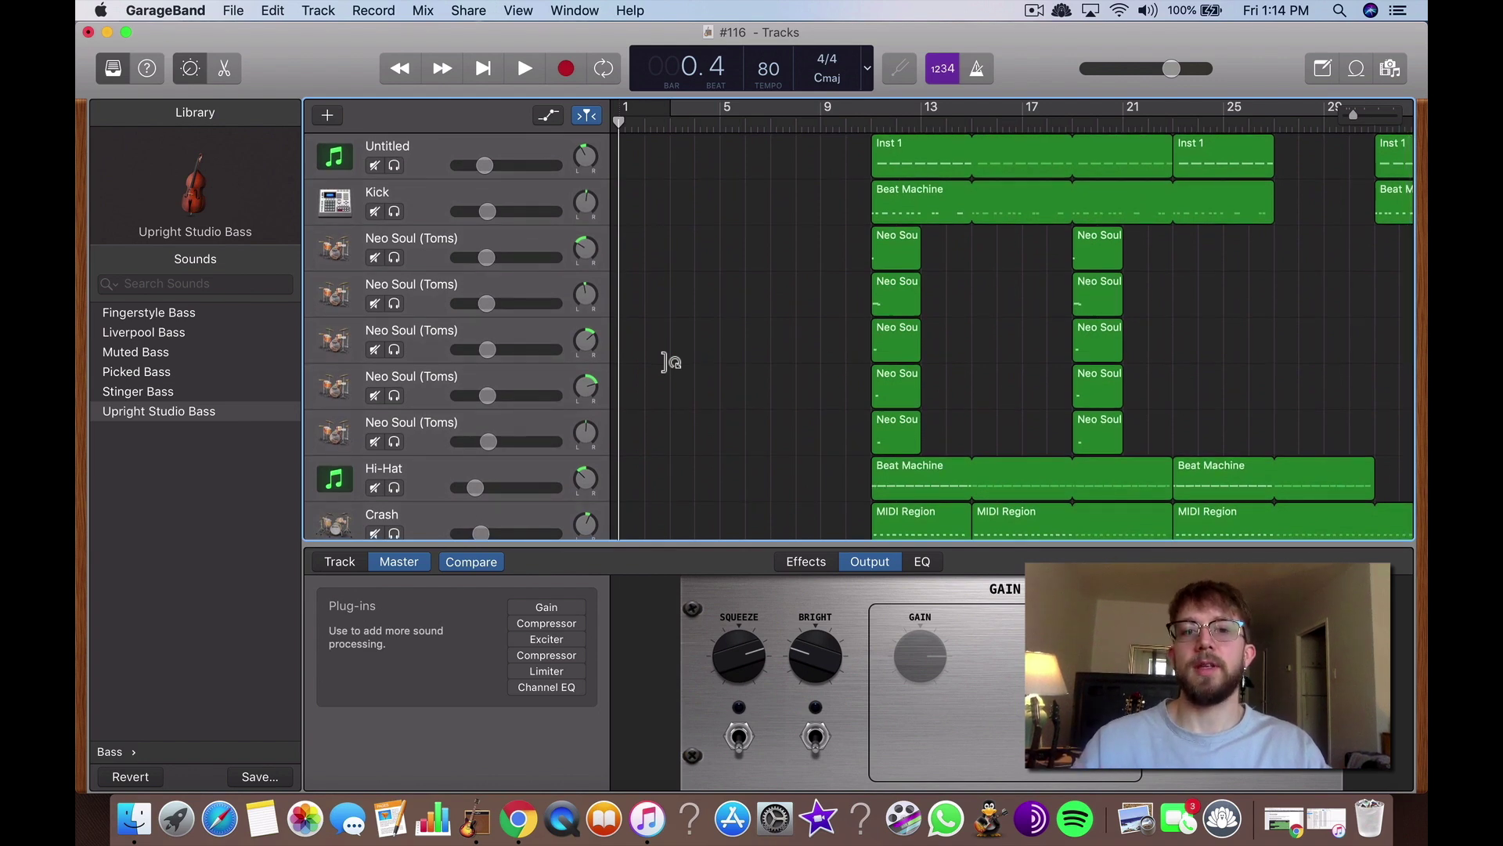
{"action": "right_click", "coordinate": [669, 362]}
{"action": "left_click", "coordinate": [692, 275]}
{"action": "key", "text": "z"}
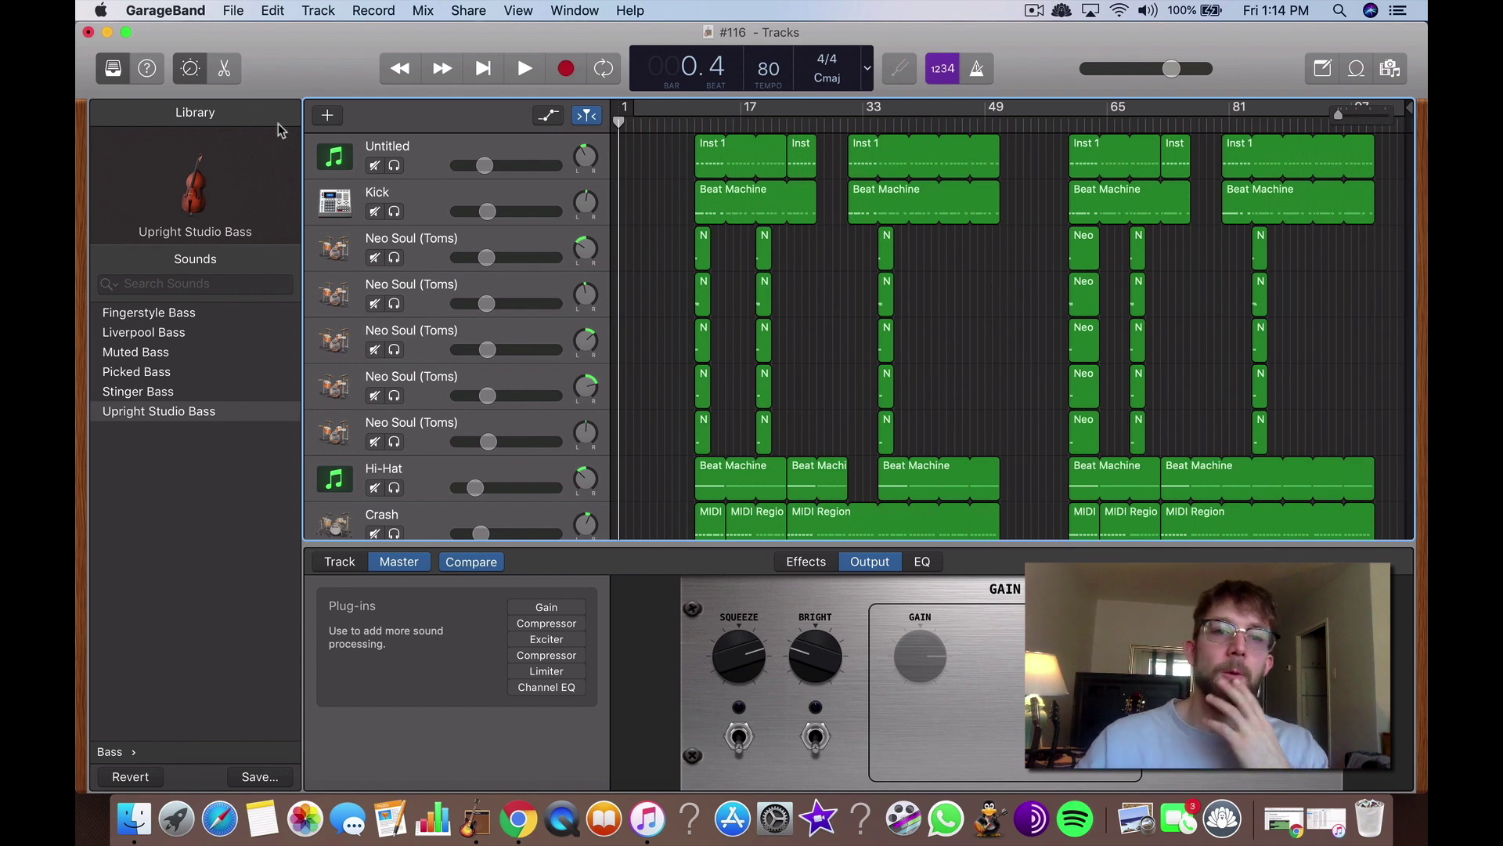
{"action": "left_click", "coordinate": [109, 33]}
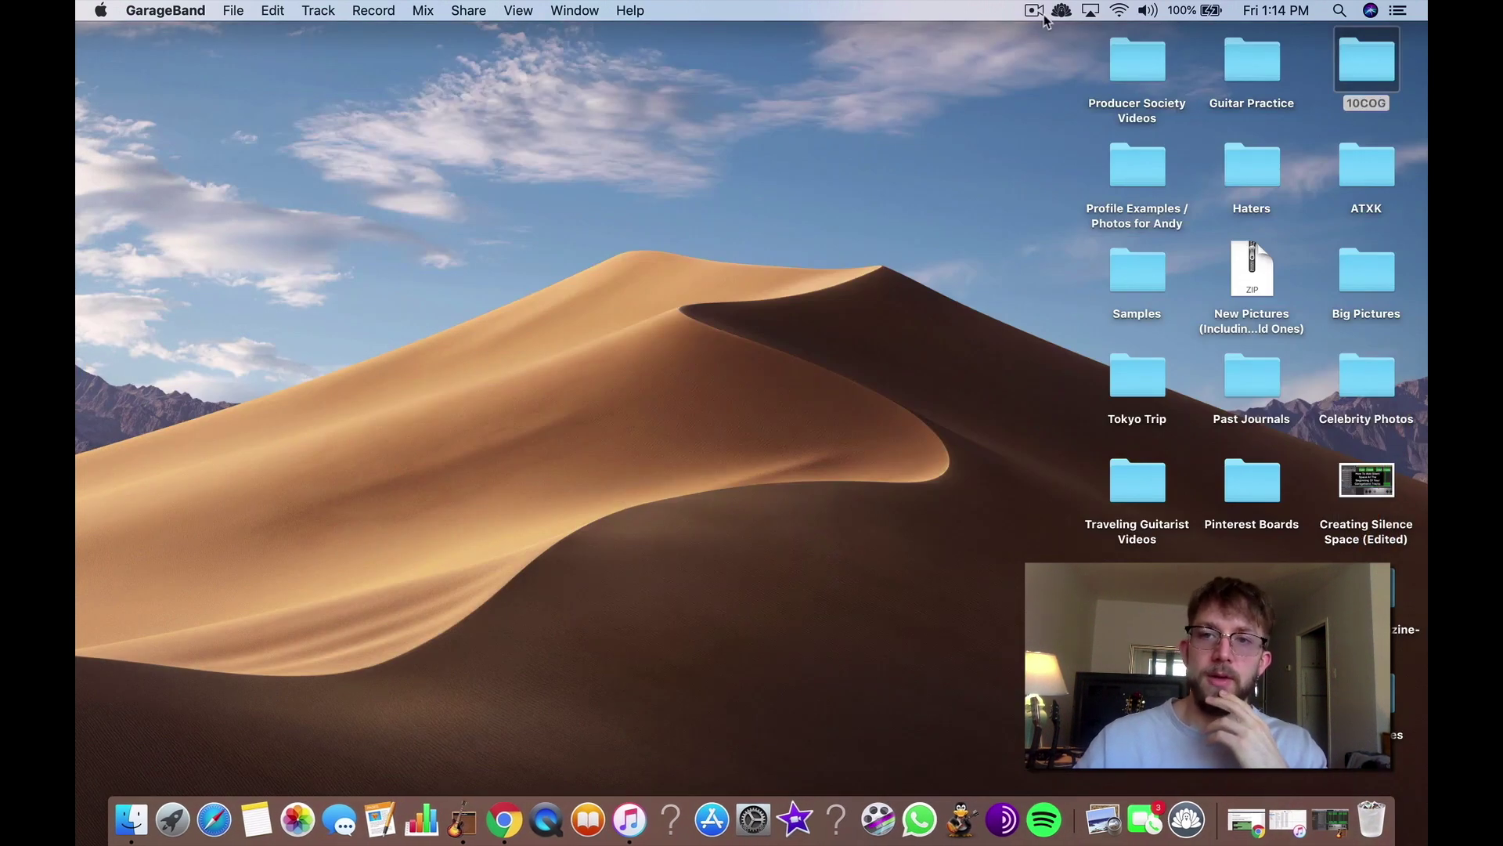
{"action": "left_click", "coordinate": [1035, 11]}
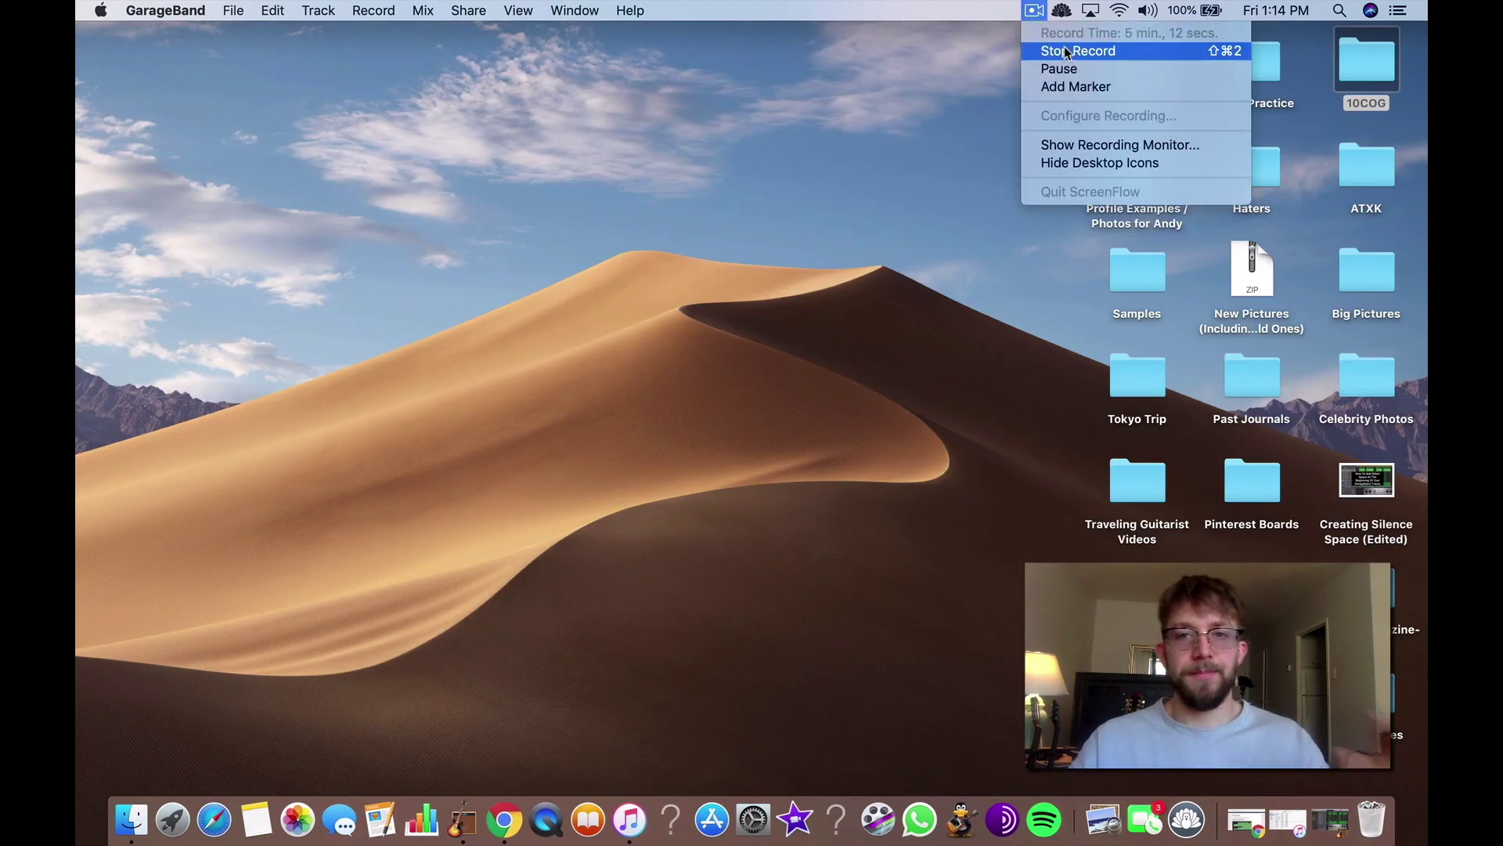